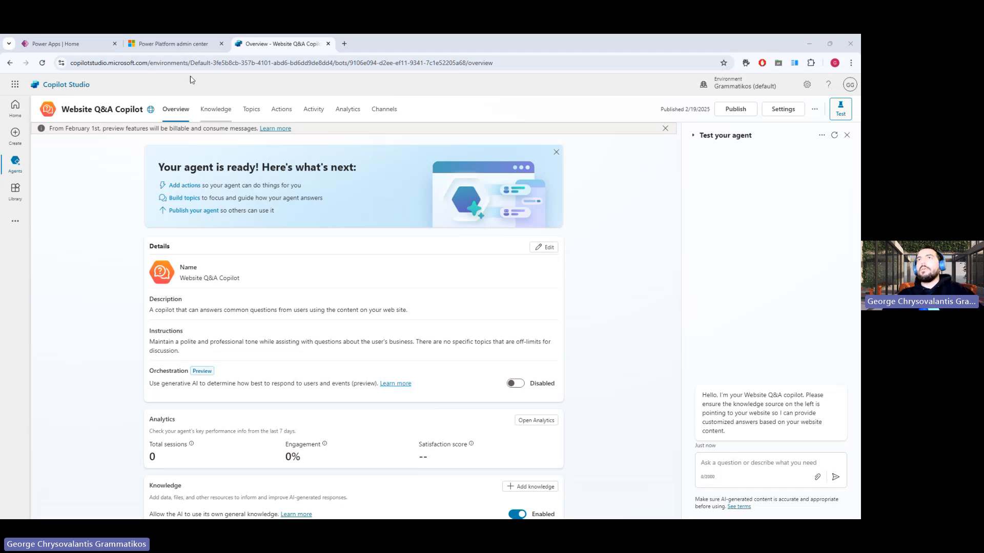
# - Switch to the Power Platform admin center, check the democopilot environment's region, and open its product Features settings
pyautogui.click(183, 45)
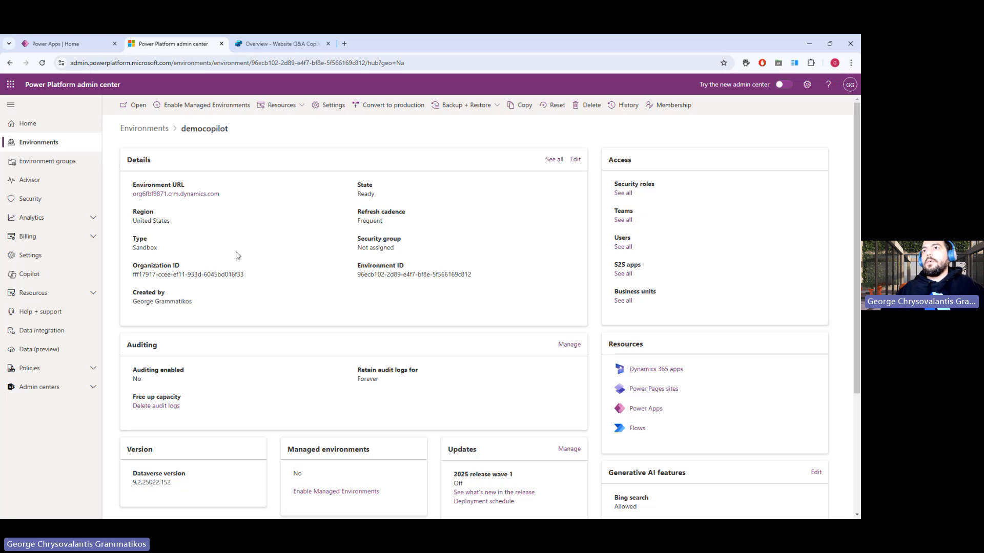
pyautogui.tripleClick(183, 224)
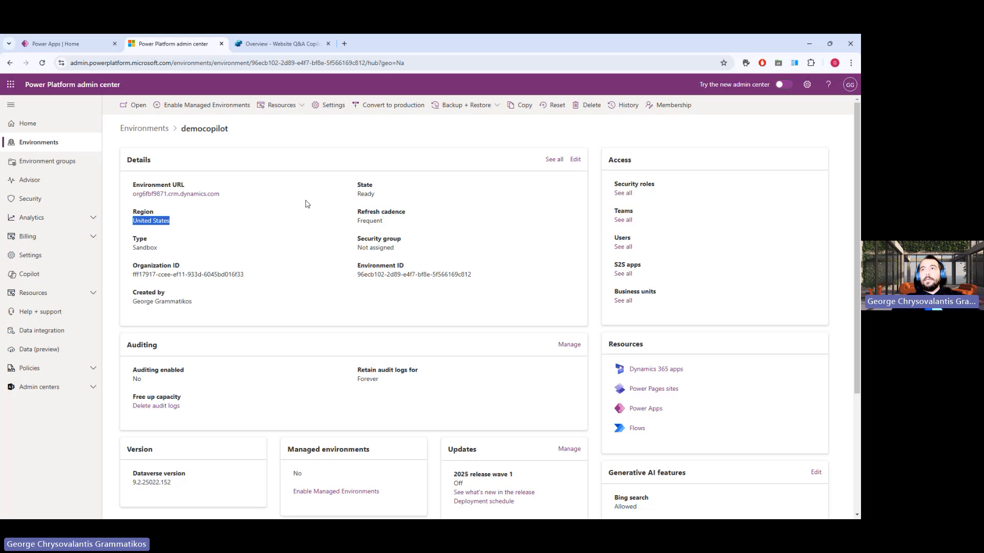
pyautogui.click(328, 105)
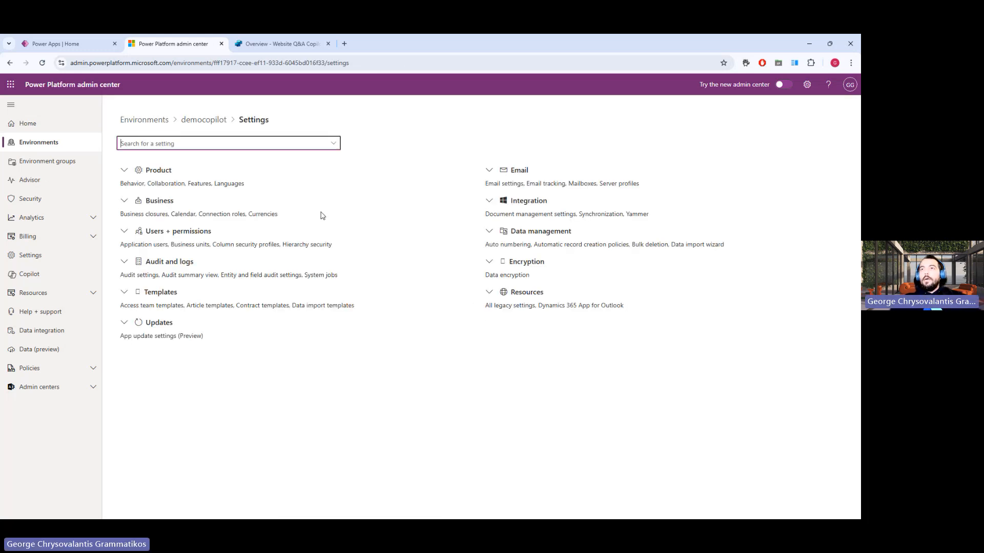
pyautogui.click(154, 170)
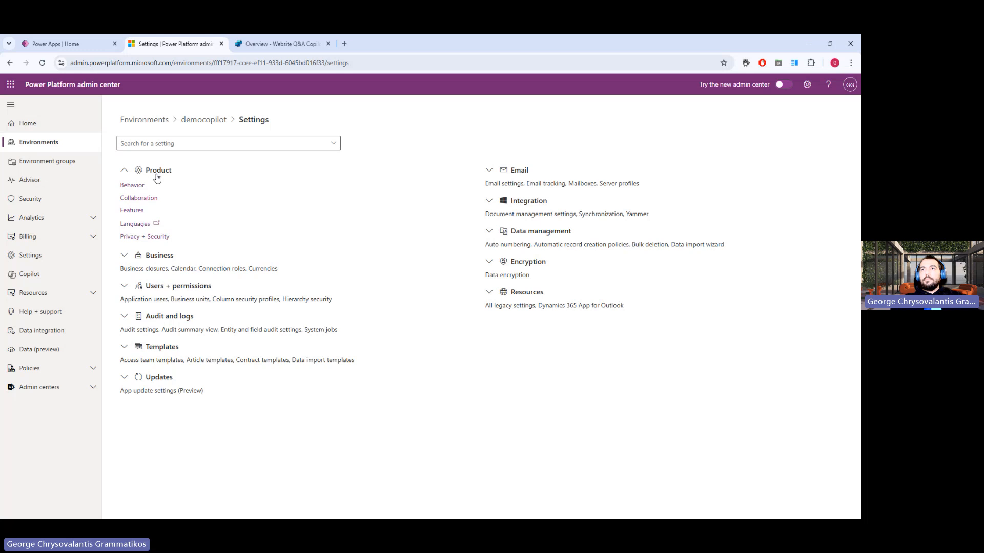
pyautogui.click(139, 214)
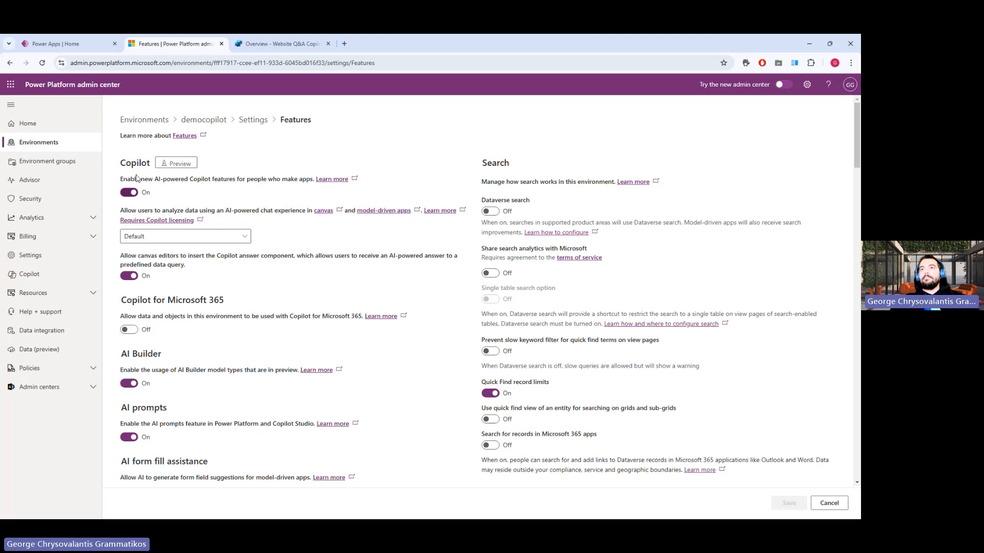
# - Review the available options for allowing users to analyze data through the AI-powered chat experience, leaving the setting as is
pyautogui.click(178, 236)
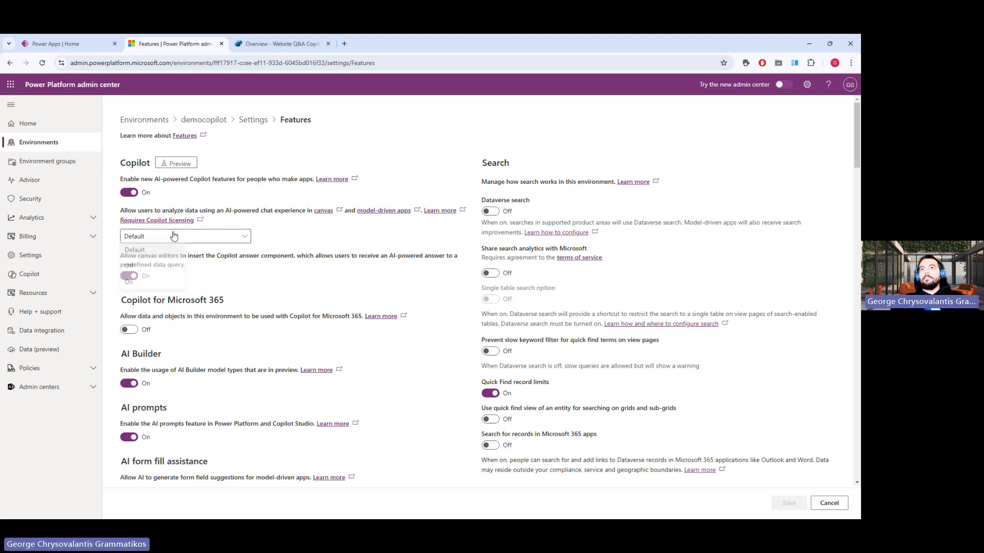
pyautogui.click(214, 206)
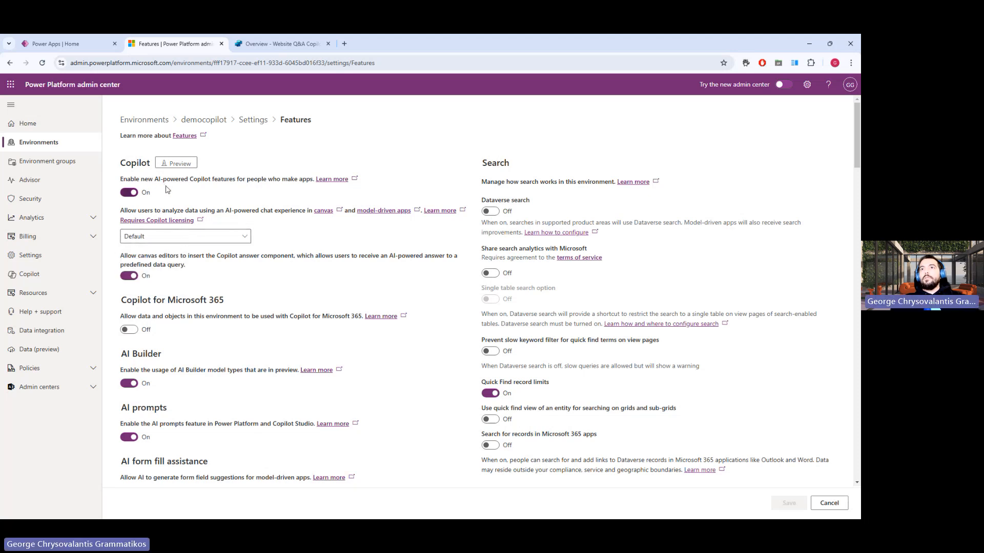
pyautogui.click(244, 237)
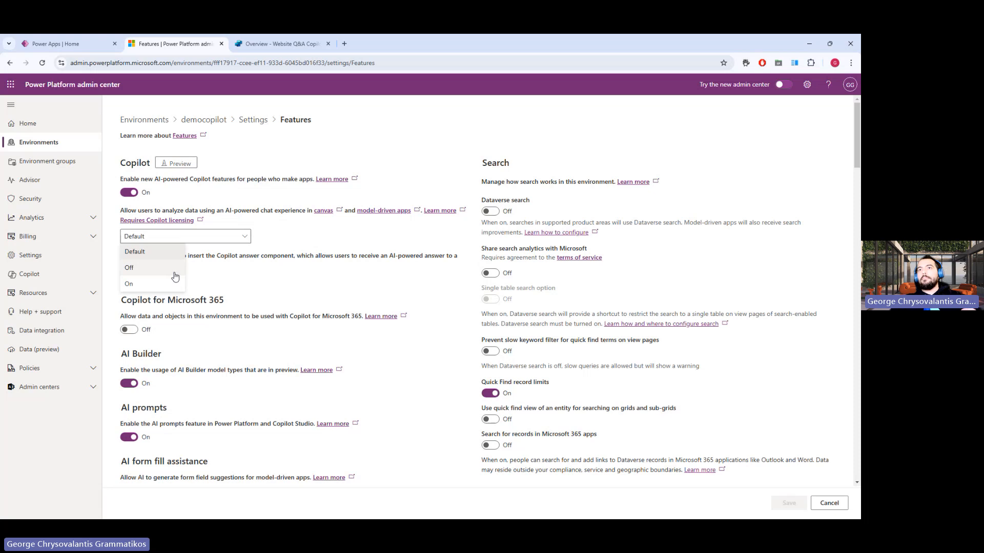
pyautogui.click(283, 238)
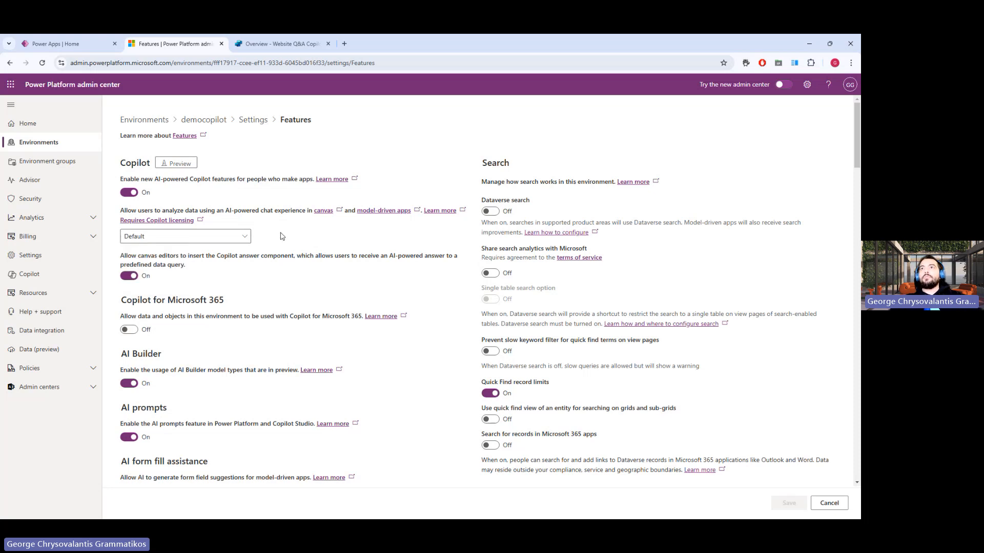
# - Switch to Copilot Studio and review the Website Q&A Copilot agent's knowledge sources and topics, returning to its overview
pyautogui.click(275, 51)
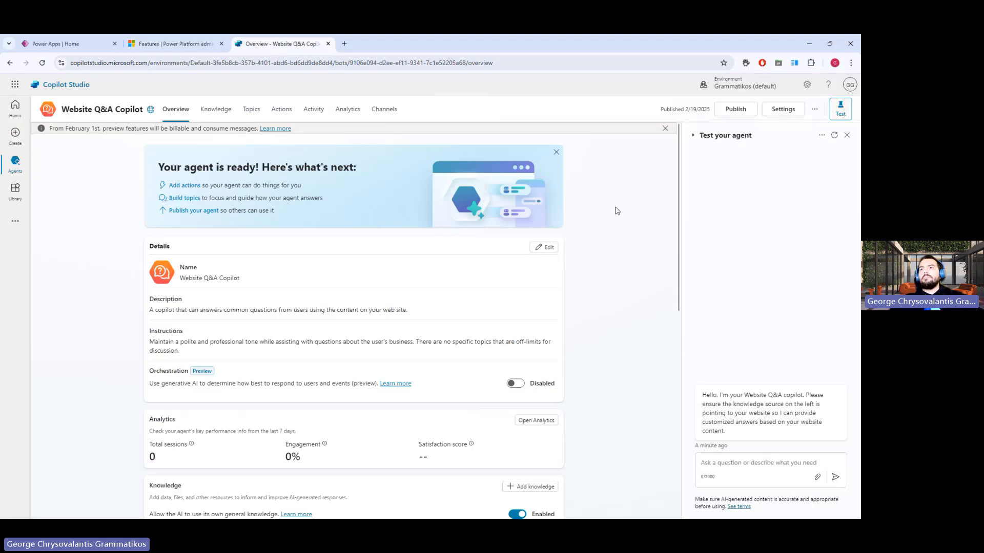
pyautogui.click(227, 116)
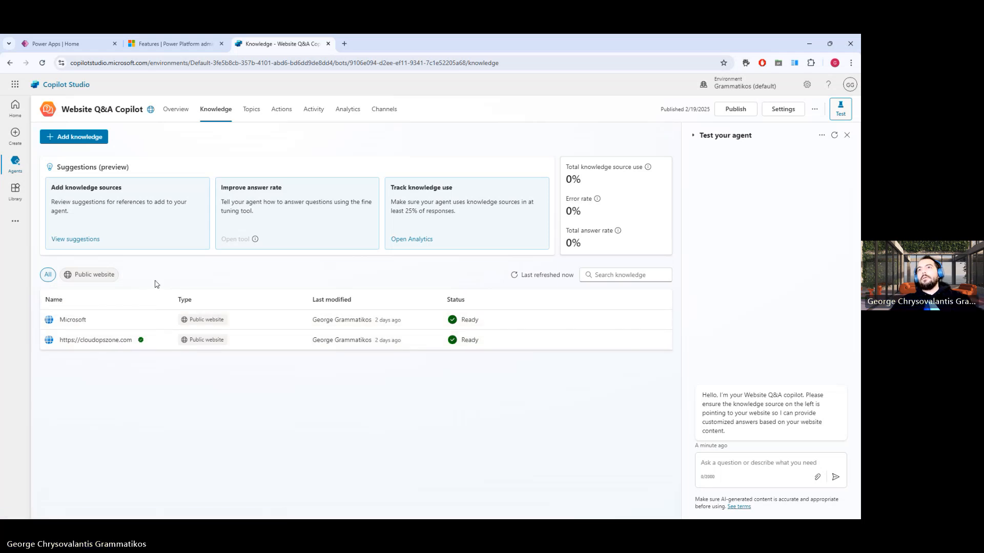
pyautogui.click(257, 114)
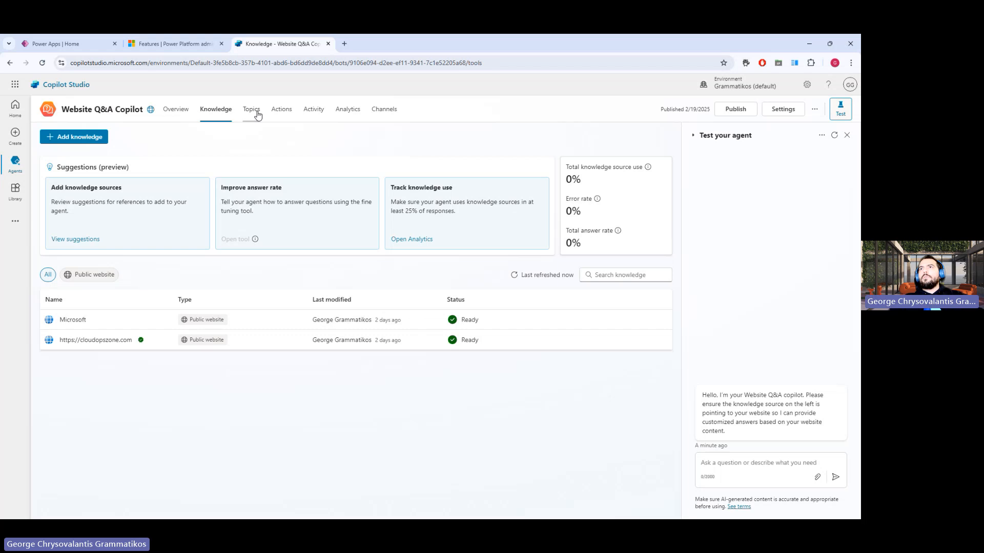
pyautogui.click(175, 111)
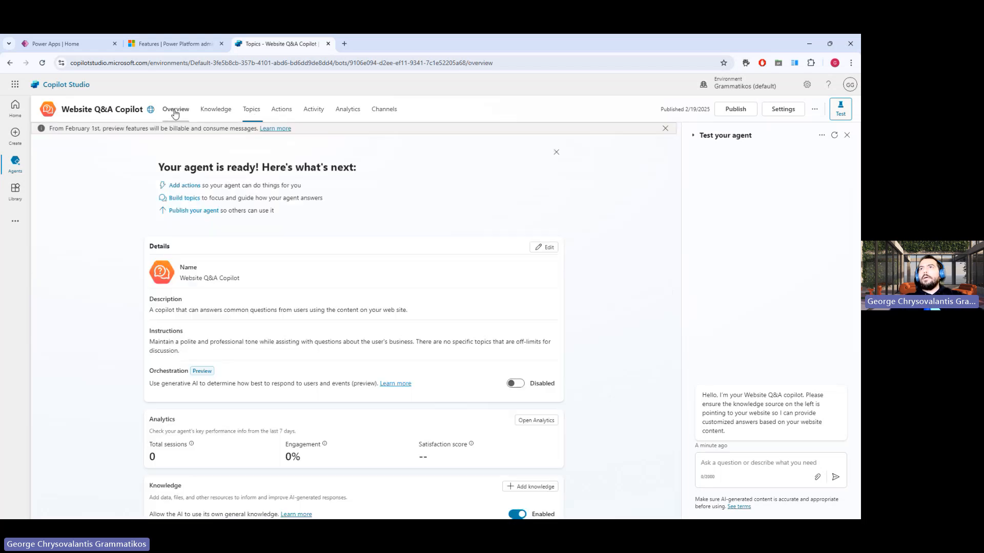
# - Test the agent by sending "Hi" and the question "could you please help me deploy an azure VM"
pyautogui.click(719, 462)
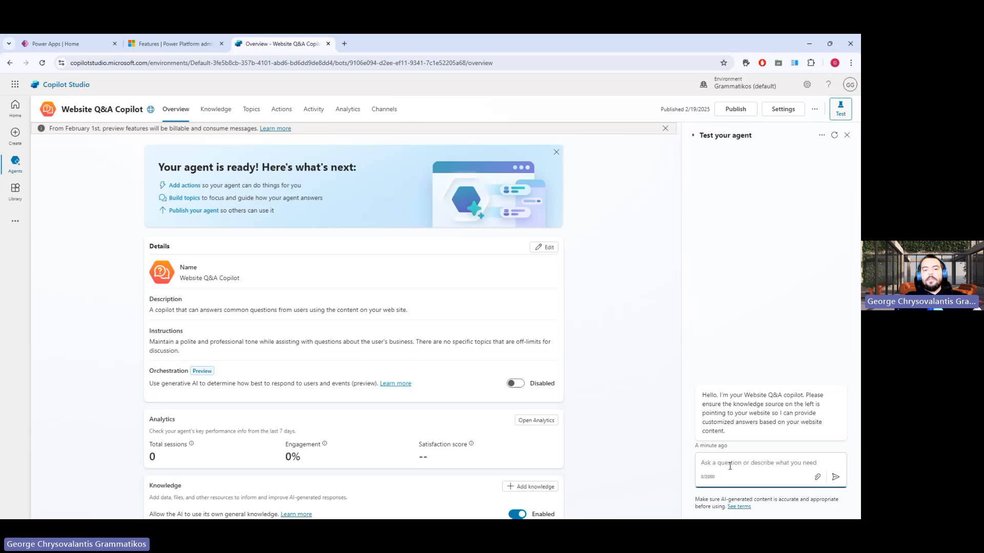
pyautogui.write('Hi')
pyautogui.press('Return')
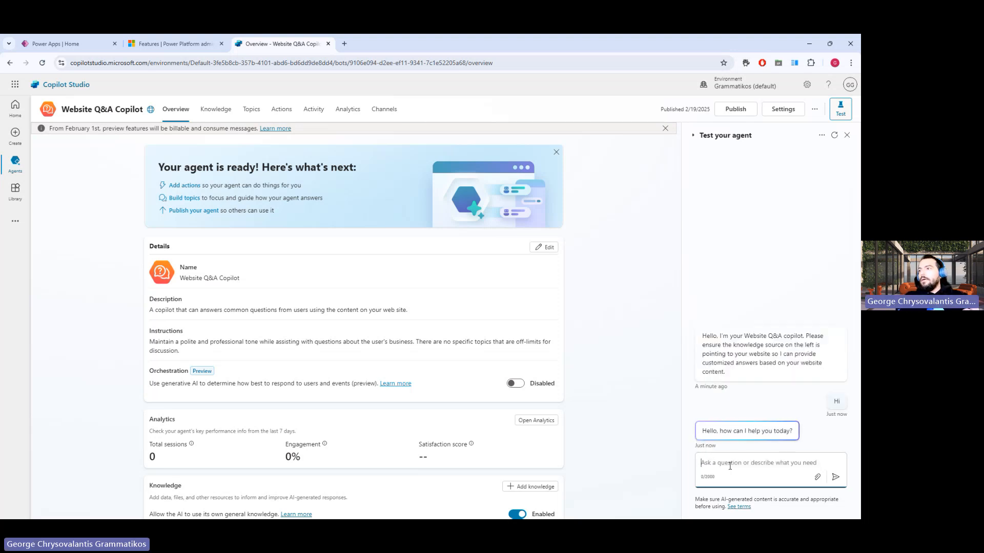
pyautogui.write('could you p')
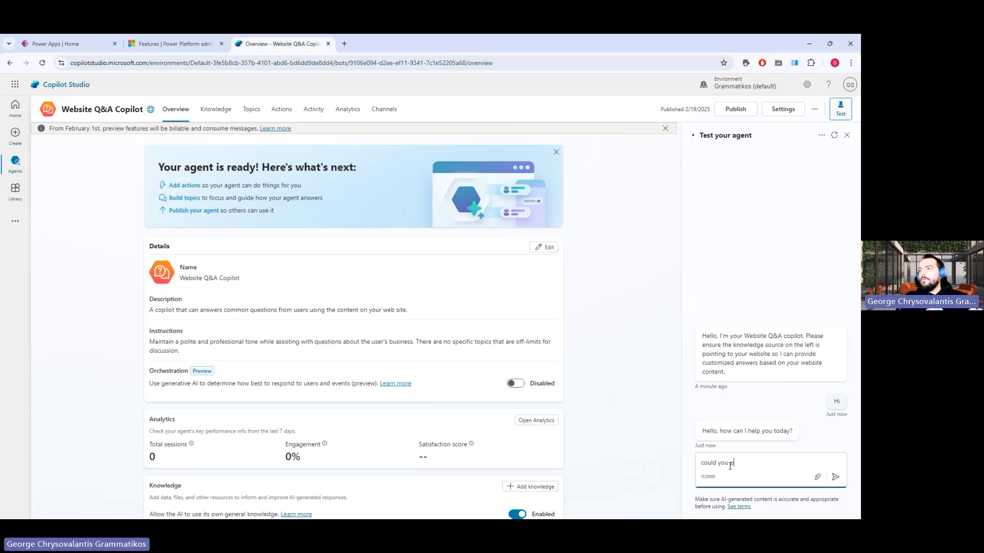
pyautogui.write('lease help me deploy')
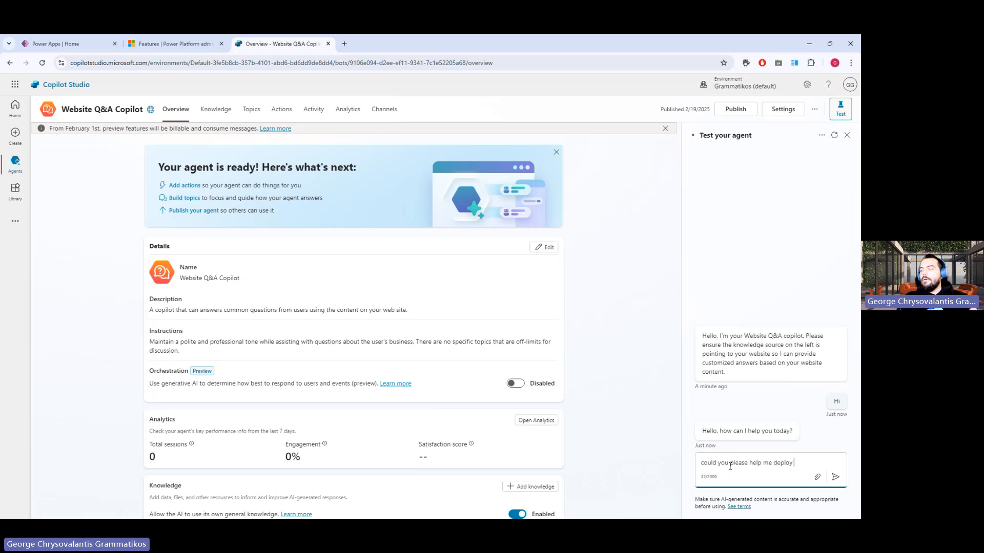
pyautogui.write(' an azure VM')
pyautogui.press('Return')
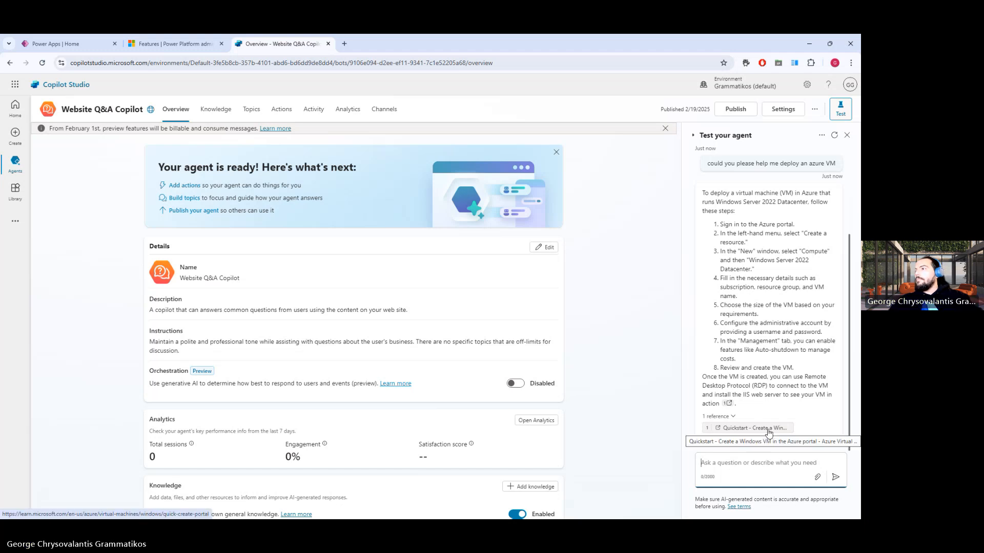
# - Examine the agent's answer, the Conversational boosting topic flow behind it, and the agent's publish date
pyautogui.scroll(1, 777, 391)
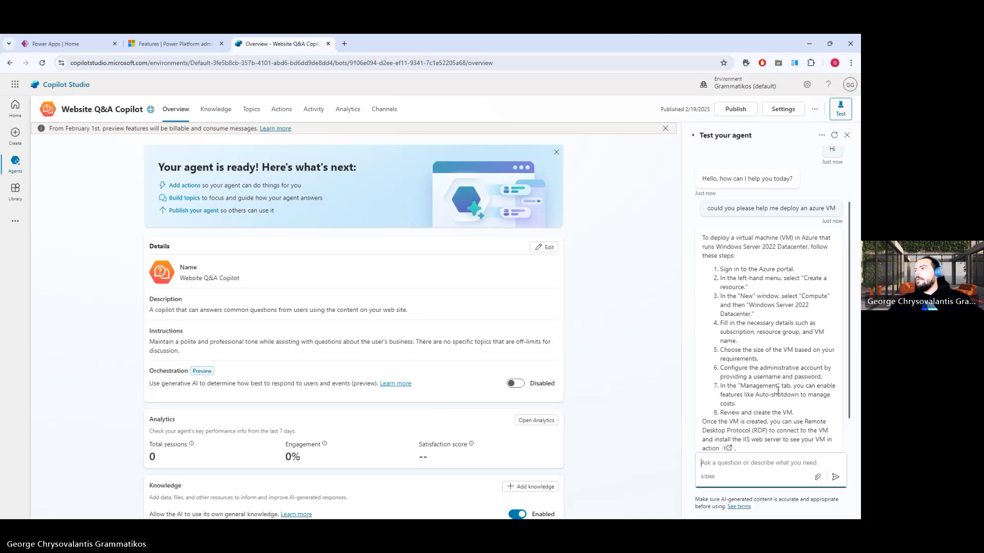
pyautogui.moveTo(701, 237); pyautogui.dragTo(802, 431)
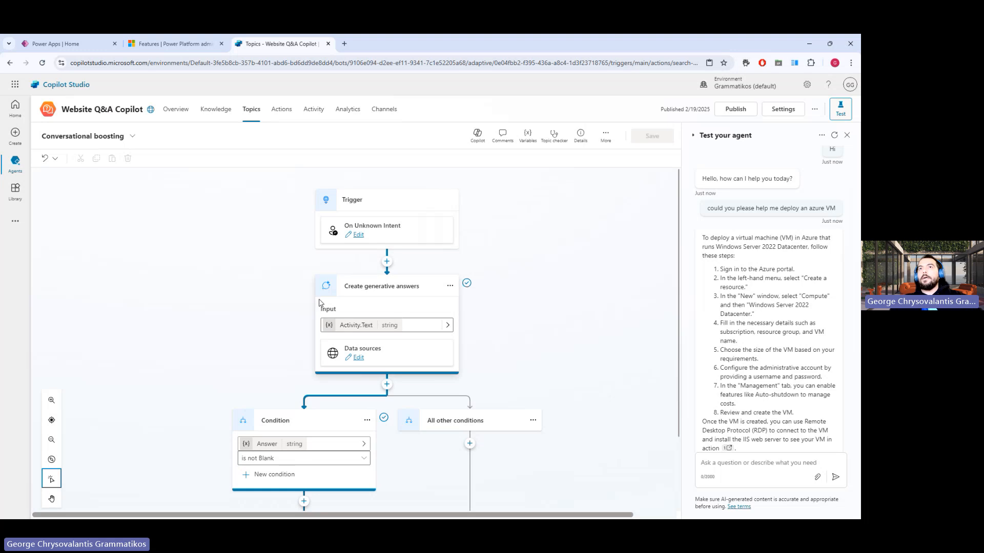
pyautogui.scroll(-2, 582, 320)
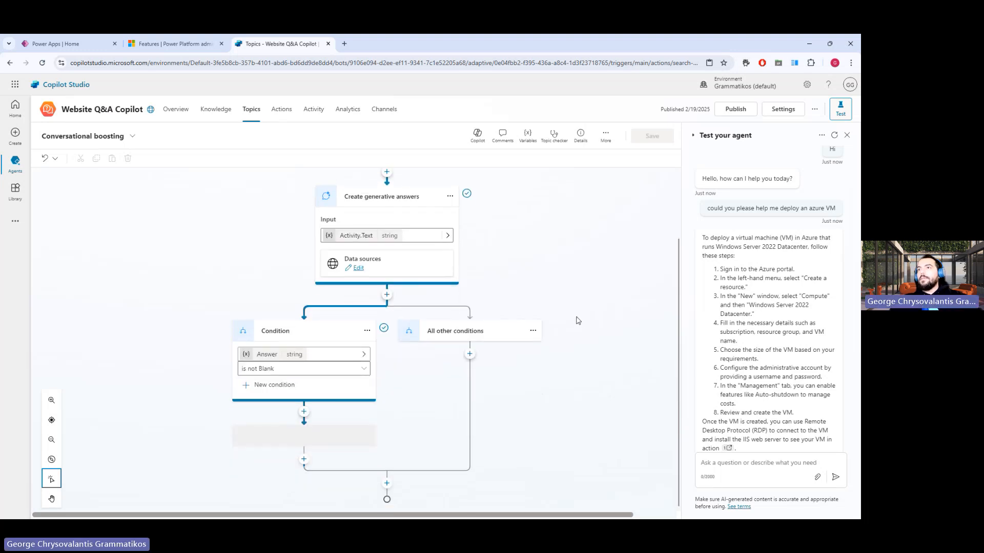
pyautogui.scroll(2, 583, 324)
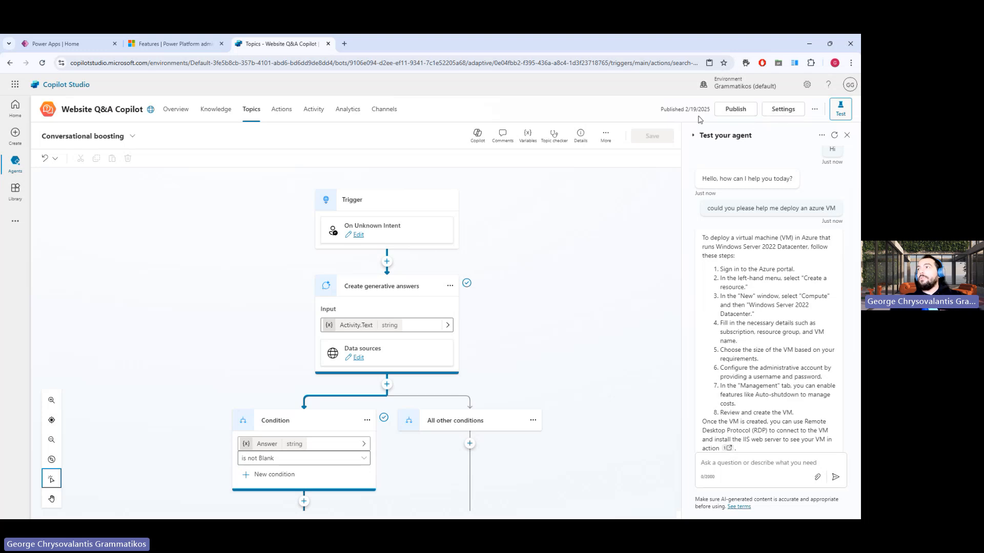
pyautogui.moveTo(668, 112); pyautogui.dragTo(697, 118)
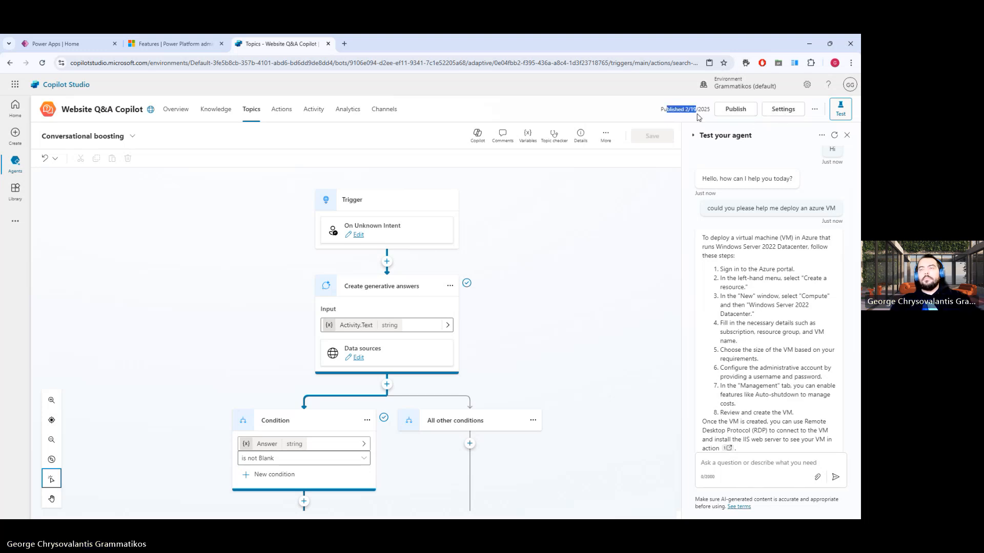
# - Switch to Power Apps, open the MyChatbot canvas app for editing, and skip the welcome dialog
pyautogui.click(77, 44)
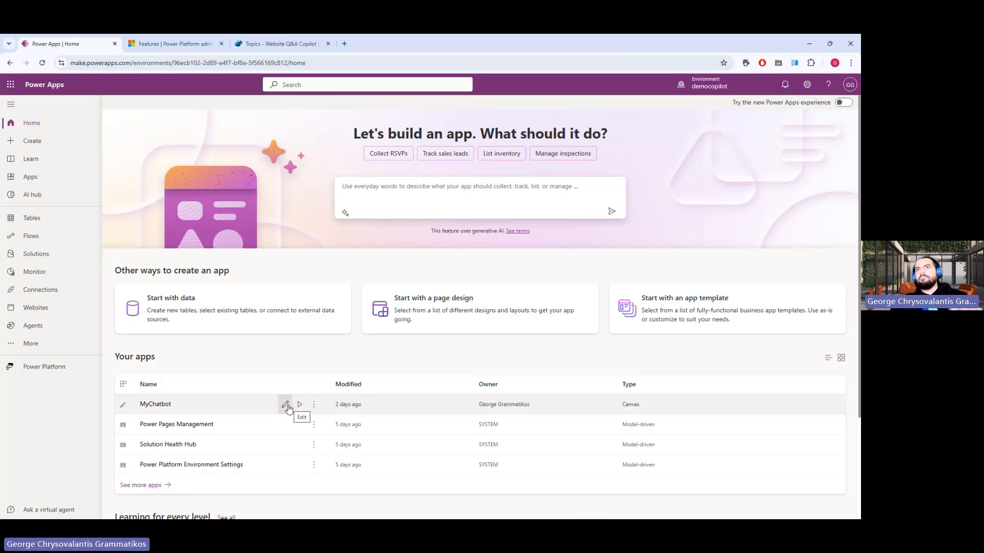
pyautogui.click(285, 405)
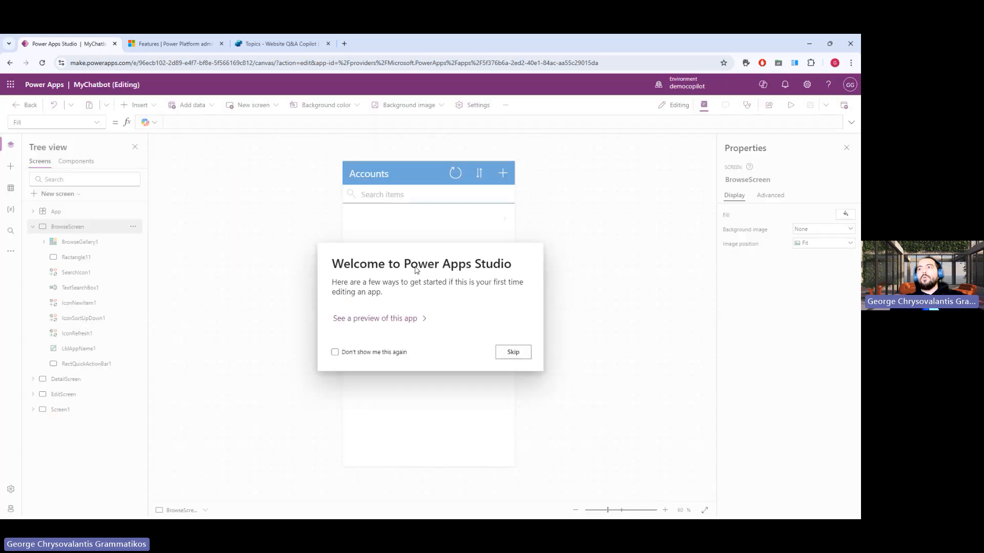
pyautogui.click(511, 354)
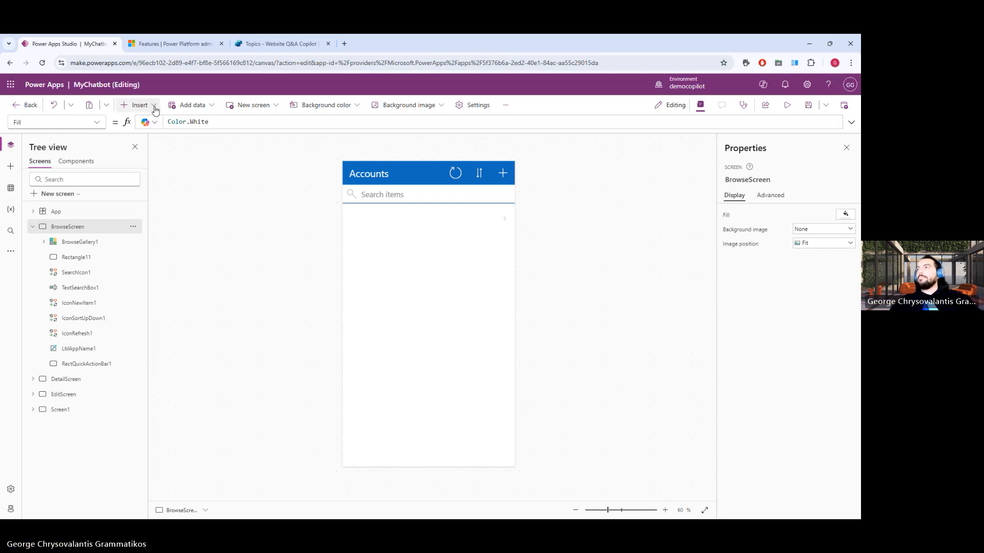
pyautogui.click(139, 105)
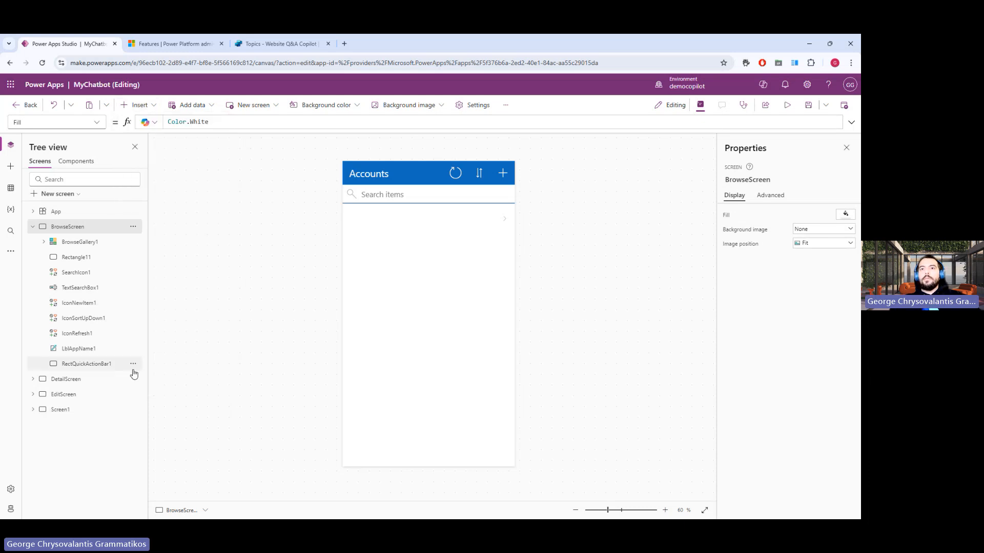
# - View the existing chatbot screen Screen1 and add a new blank screen to the app
pyautogui.click(61, 410)
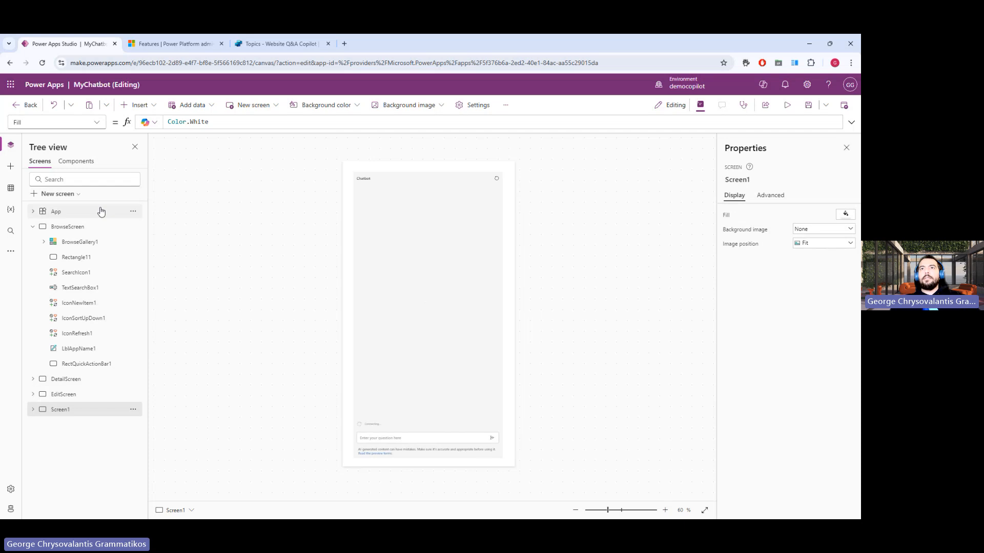
pyautogui.click(61, 194)
pyautogui.click(78, 263)
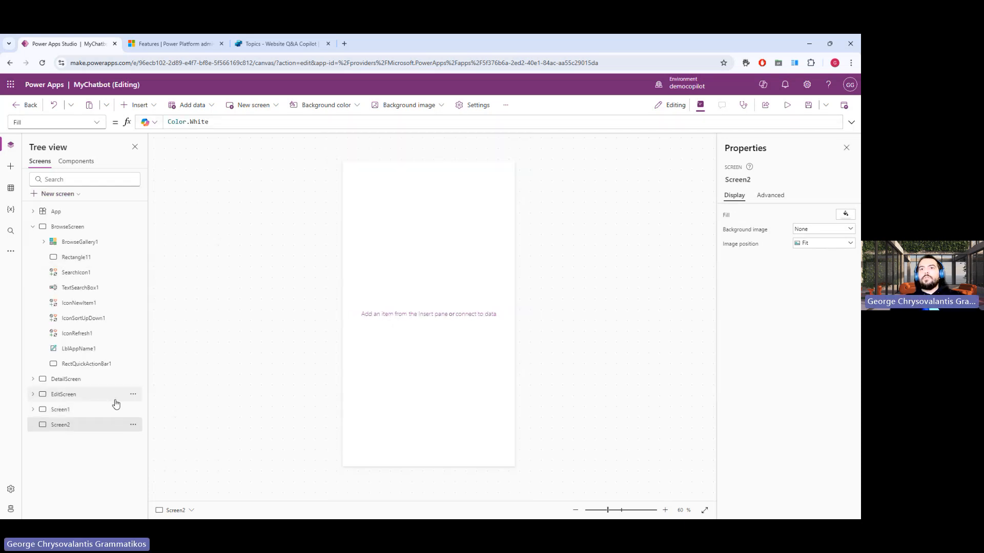
pyautogui.click(138, 105)
# - Review the connected copilot in the app's settings and search the app's update features for "cop"
pyautogui.click(484, 106)
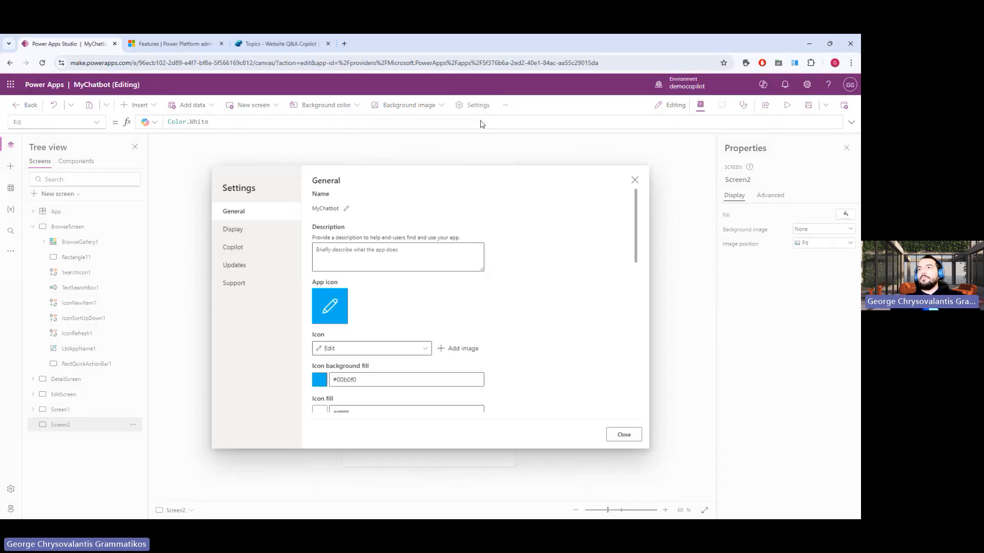
pyautogui.click(249, 248)
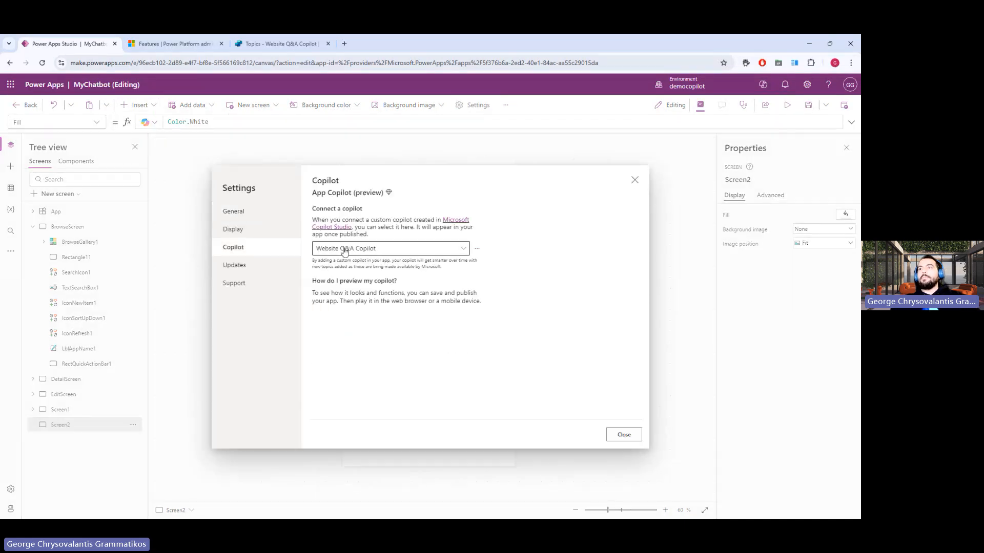
pyautogui.click(246, 265)
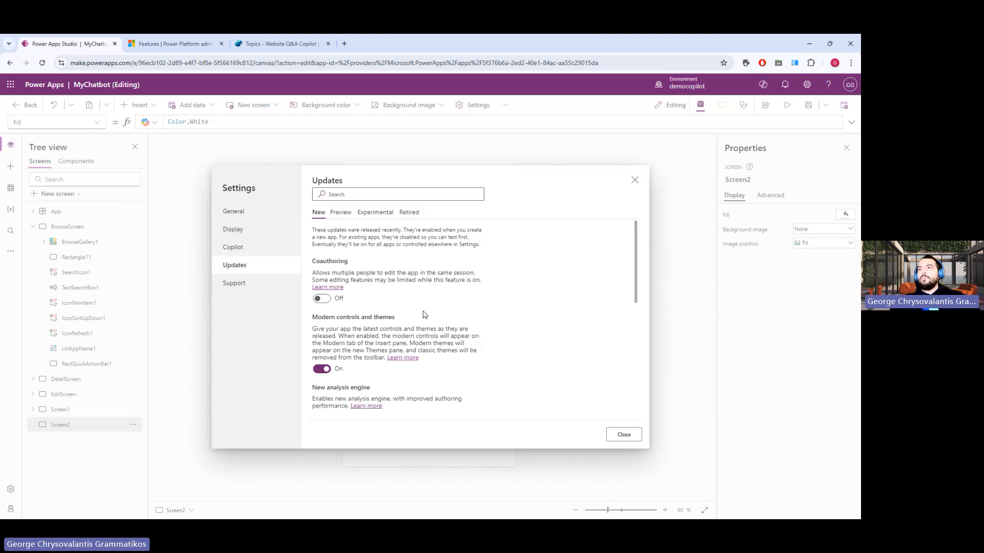
pyautogui.scroll(-3, 432, 315)
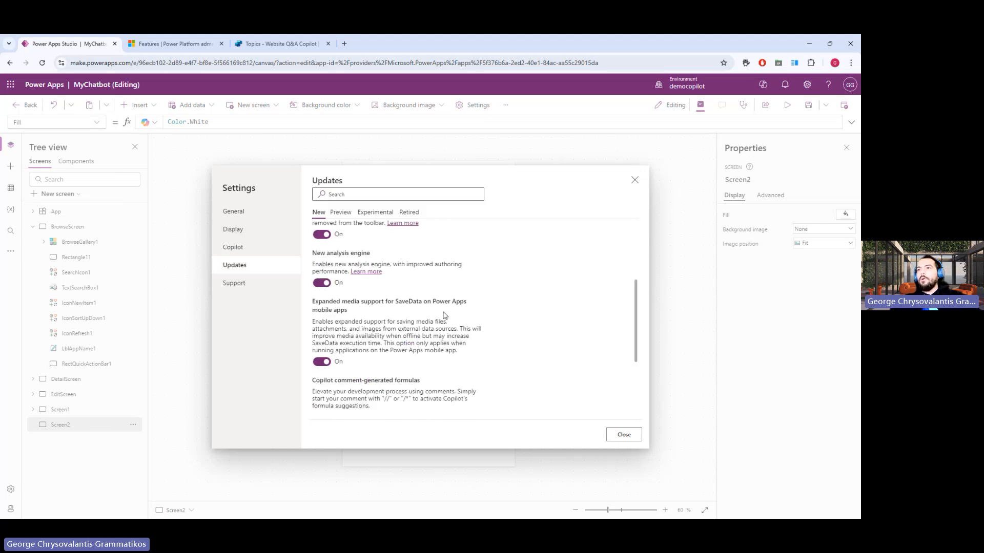
pyautogui.scroll(-2, 443, 315)
pyautogui.click(383, 195)
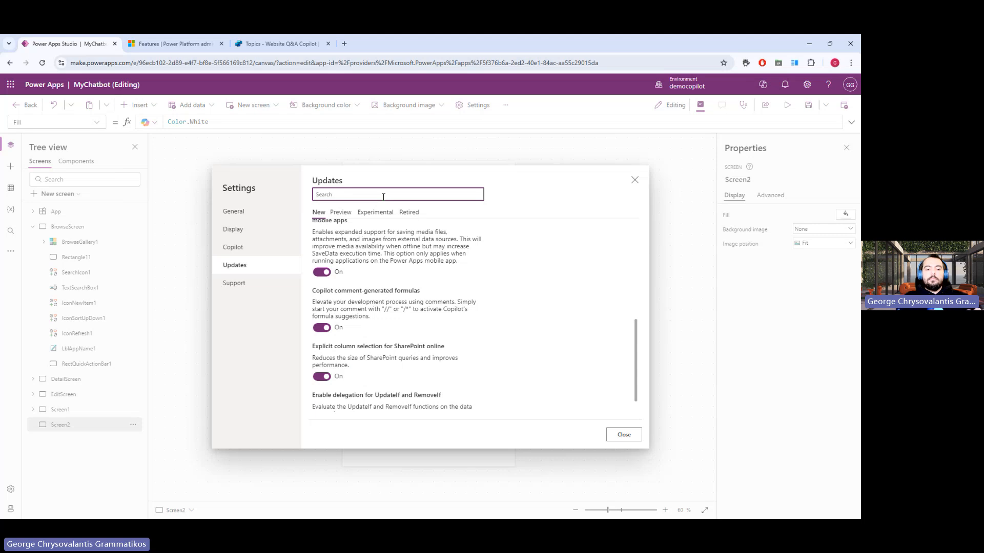
pyautogui.write('cop')
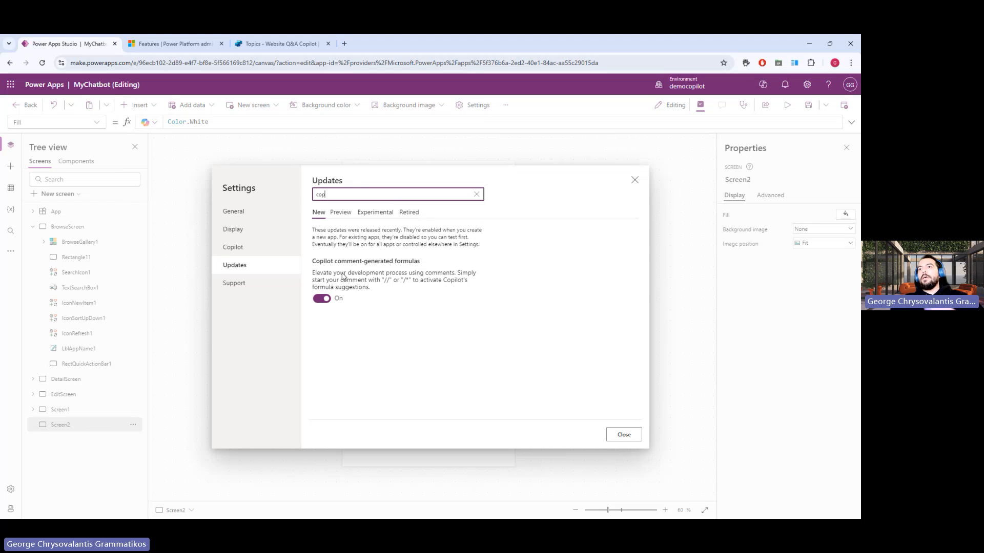
# - Examine the preview update features that match "copilot", including Copilot component, Edit in Copilot Studio and App Copilot
pyautogui.click(341, 213)
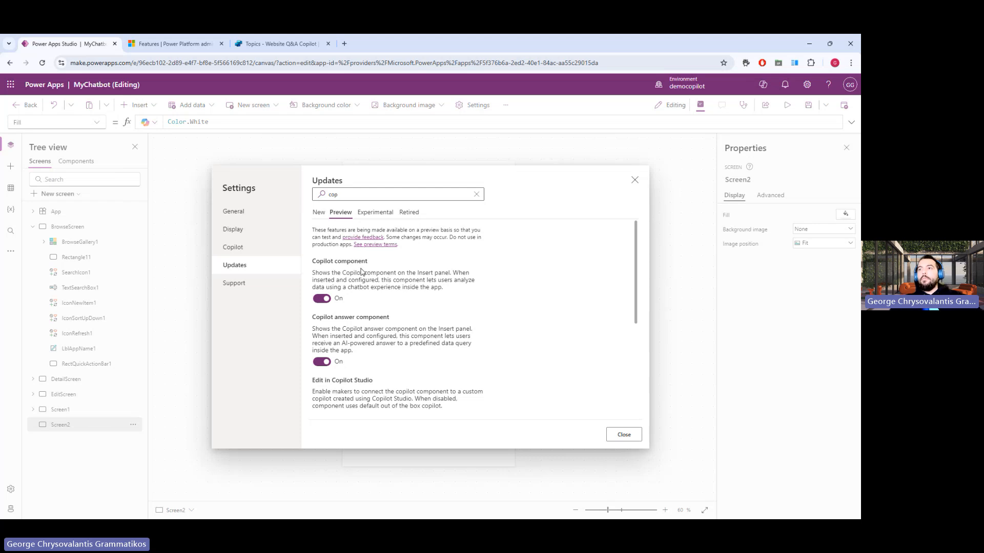
pyautogui.scroll(-1, 375, 332)
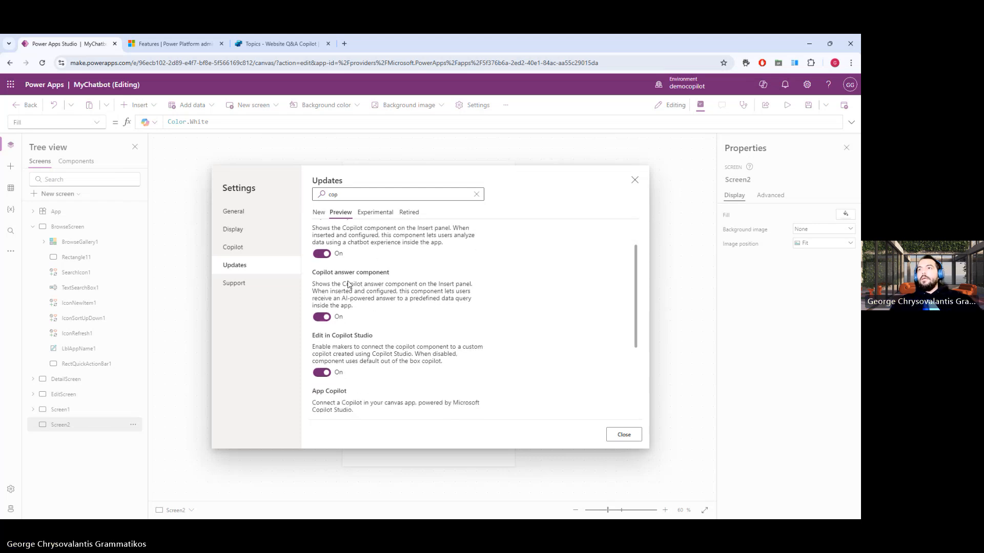
pyautogui.scroll(-1, 399, 334)
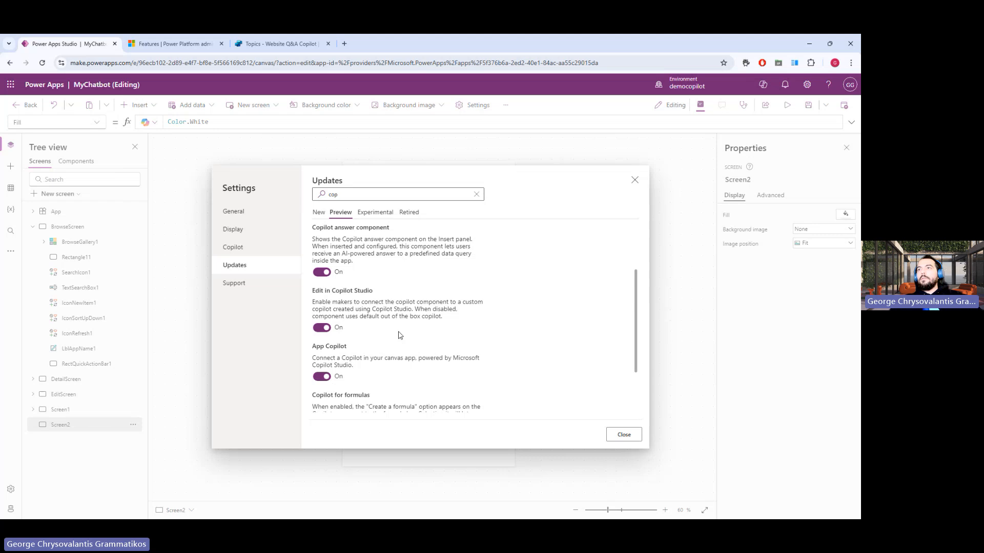
pyautogui.click(370, 197)
pyautogui.write('ilot')
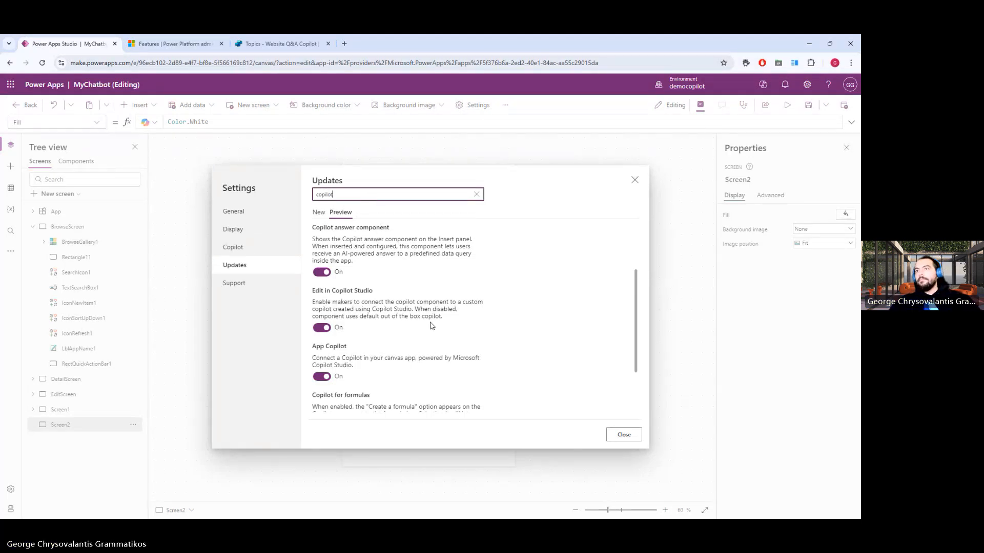
pyautogui.scroll(-2, 431, 326)
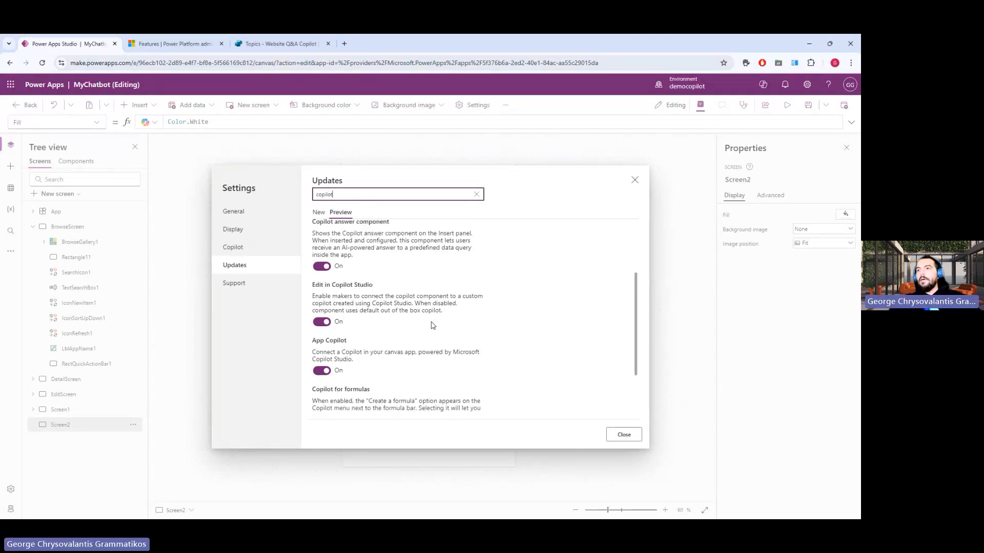
pyautogui.scroll(4, 432, 326)
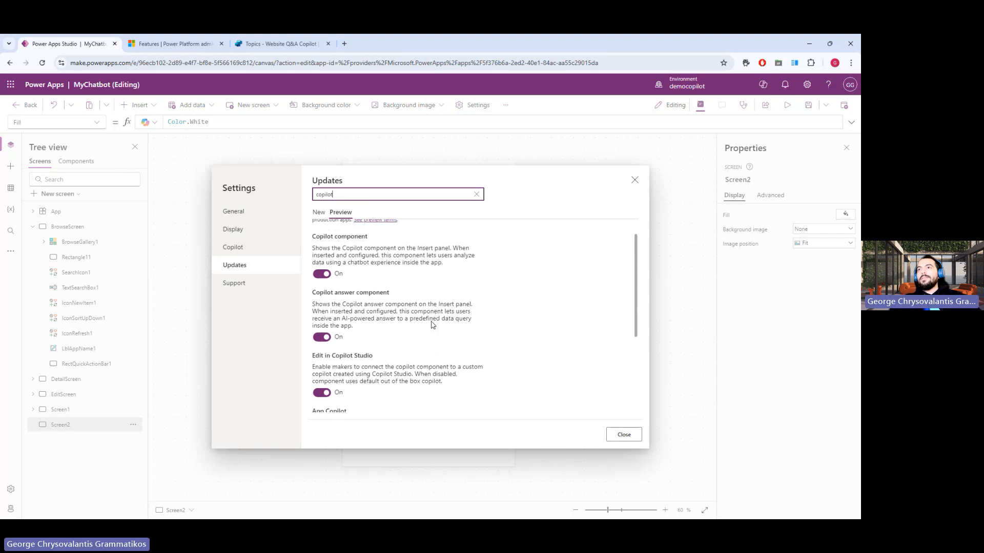
pyautogui.click(476, 194)
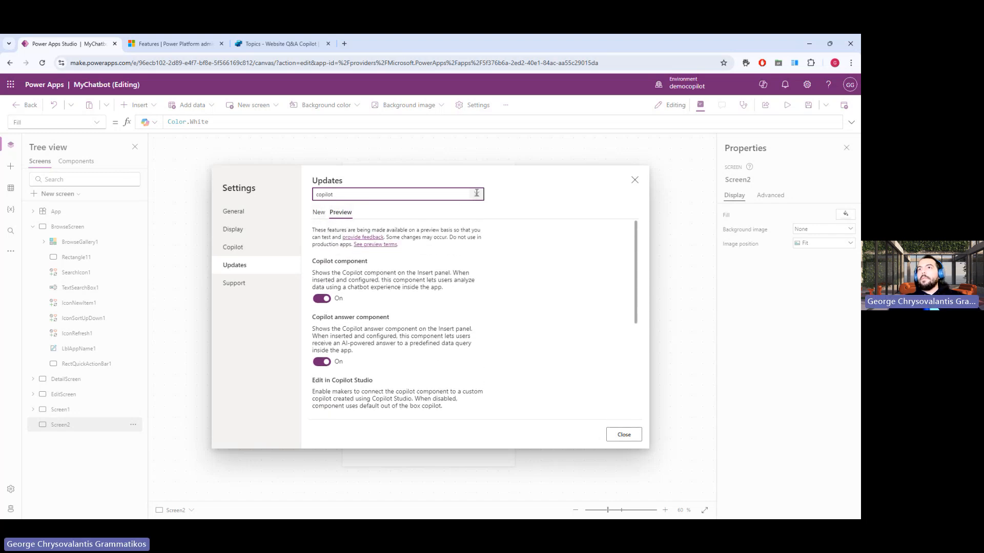
# - Review which copilots can be connected in the app's Copilot settings, leave the selection as is, and close the settings
pyautogui.click(260, 253)
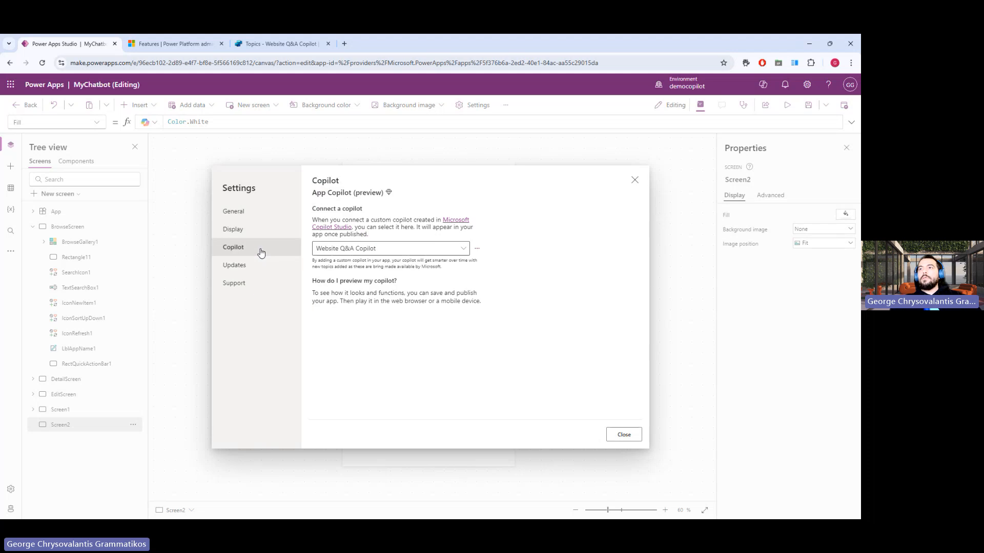
pyautogui.click(463, 249)
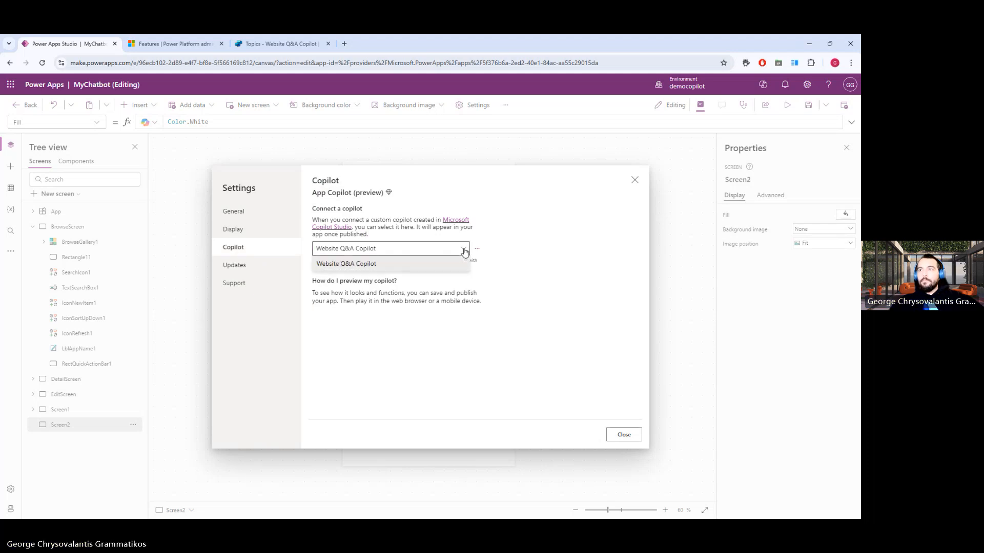
pyautogui.click(457, 306)
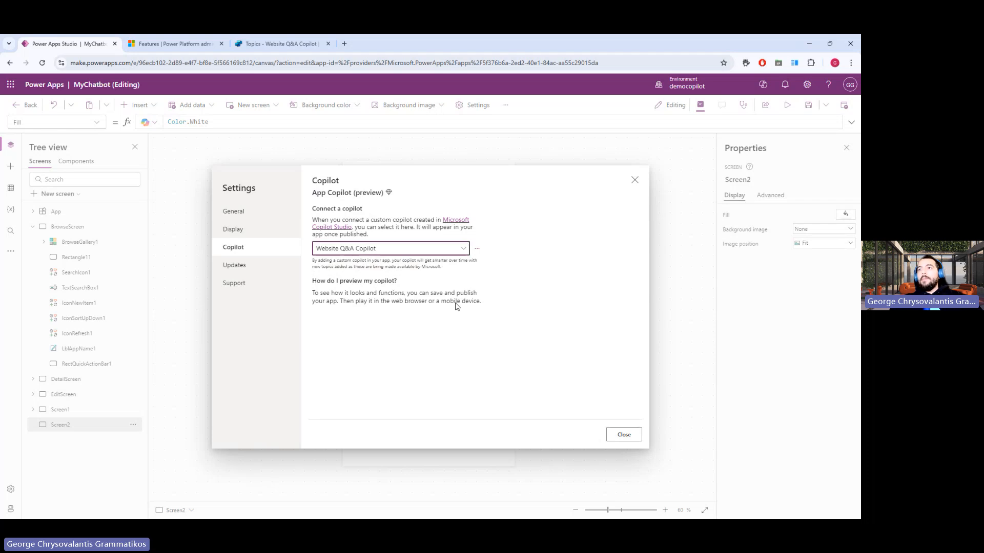
pyautogui.click(415, 251)
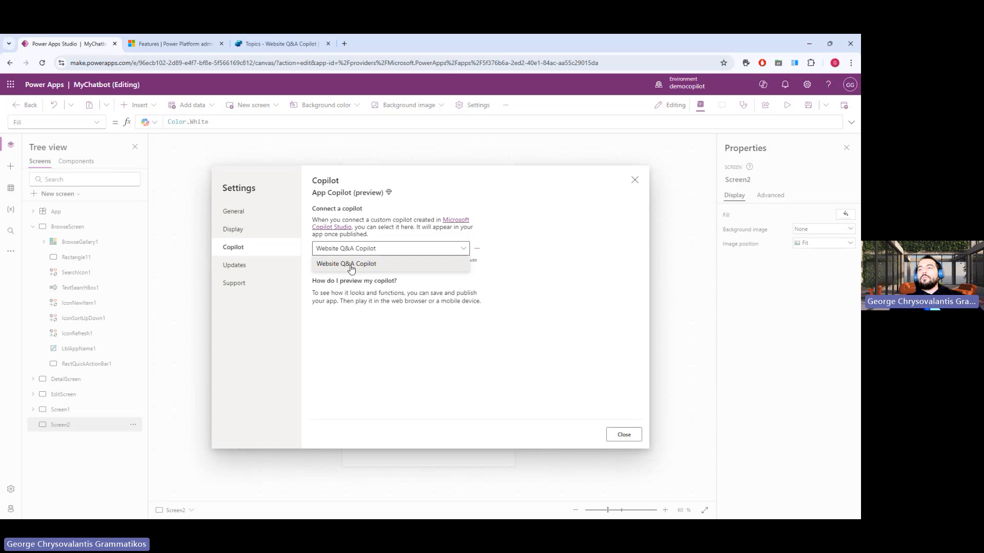
pyautogui.click(452, 359)
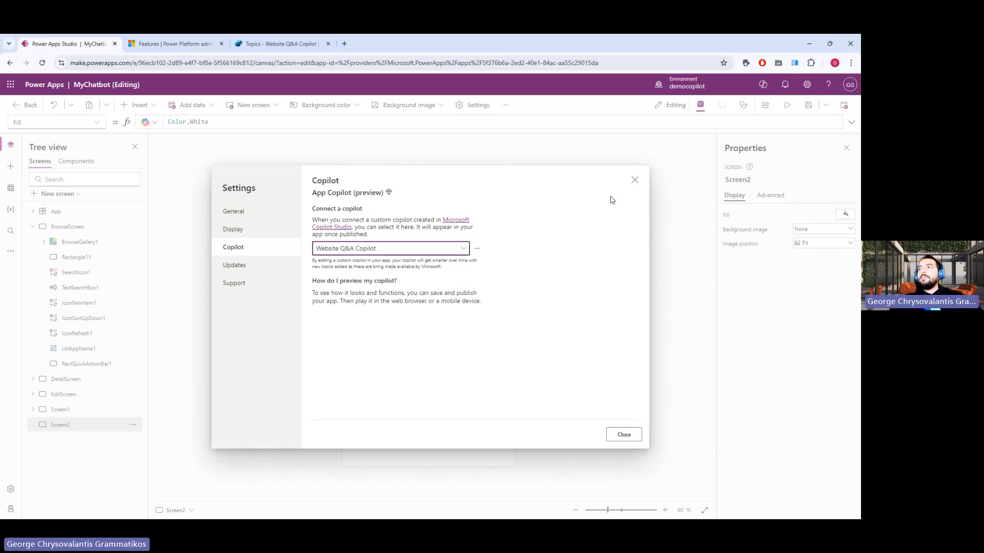
pyautogui.click(634, 181)
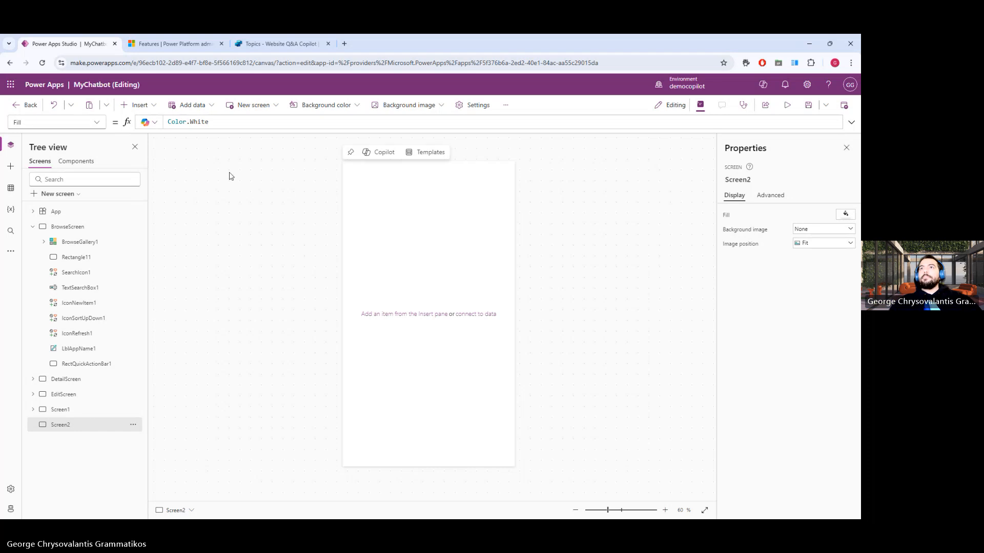
# - Insert a Copilot control on Screen2, enlarged to about 553 by 1088, and connect it to the Accounts table as data source
pyautogui.click(138, 105)
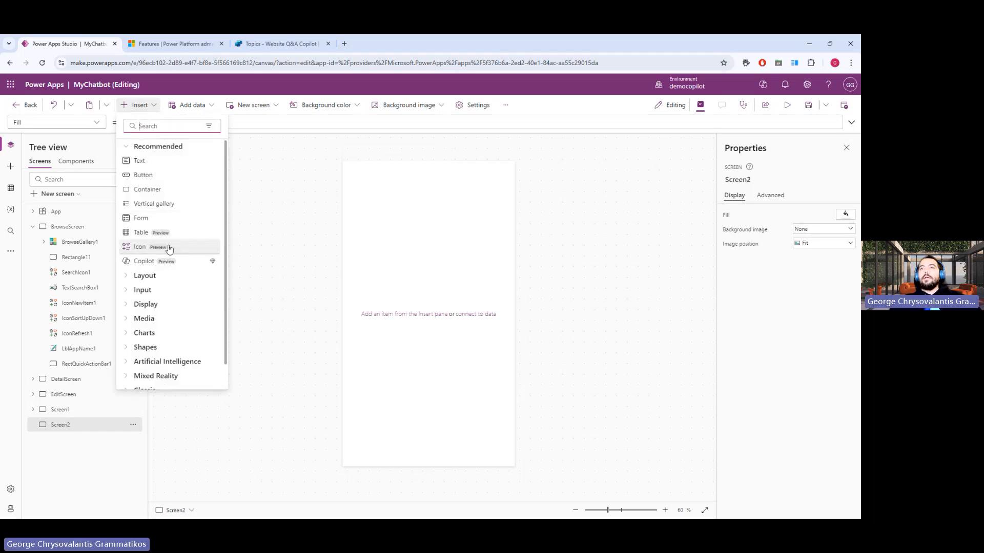
pyautogui.click(151, 262)
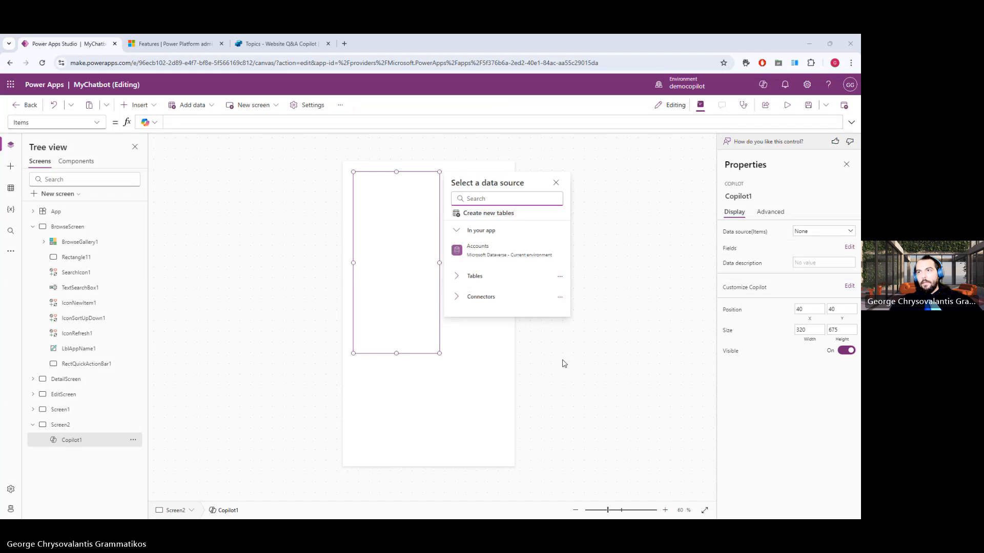
pyautogui.moveTo(439, 353); pyautogui.dragTo(504, 473)
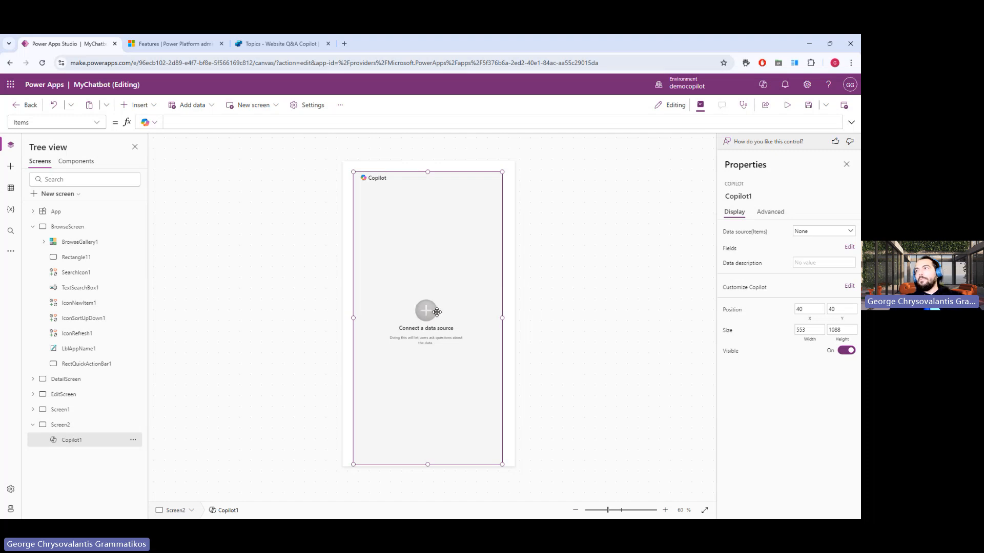
pyautogui.click(843, 235)
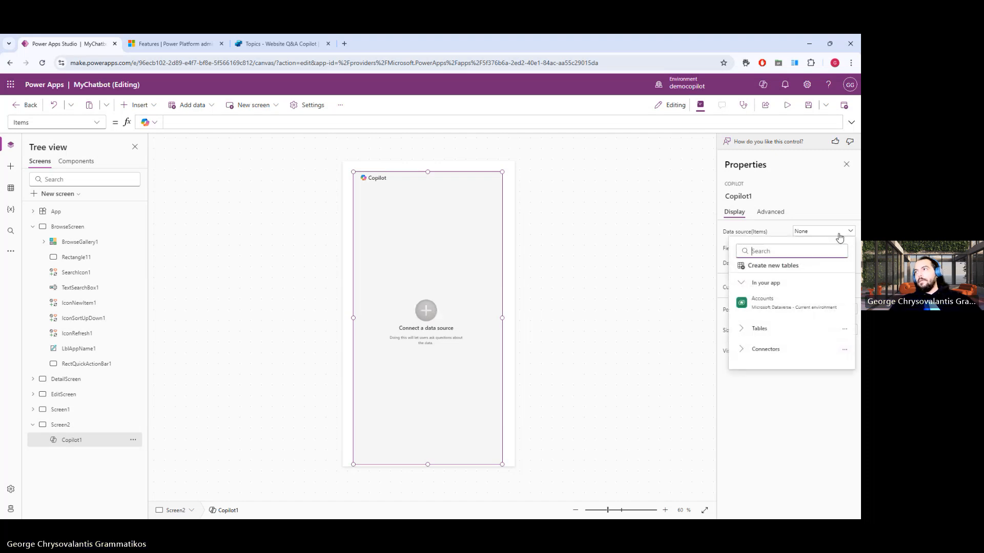
pyautogui.click(777, 300)
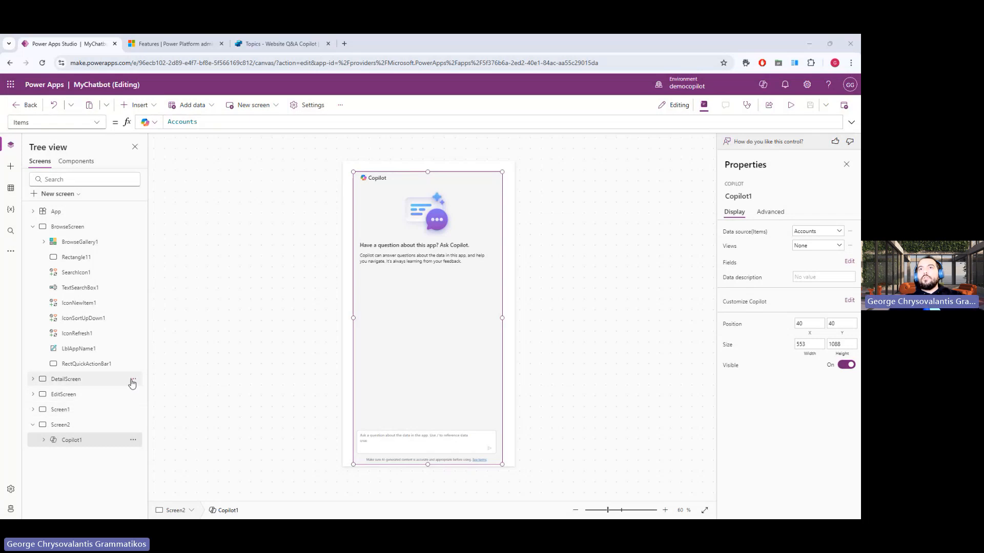
# - Inspect the App object and its Host item, and open and close the code view of Screen2
pyautogui.click(33, 212)
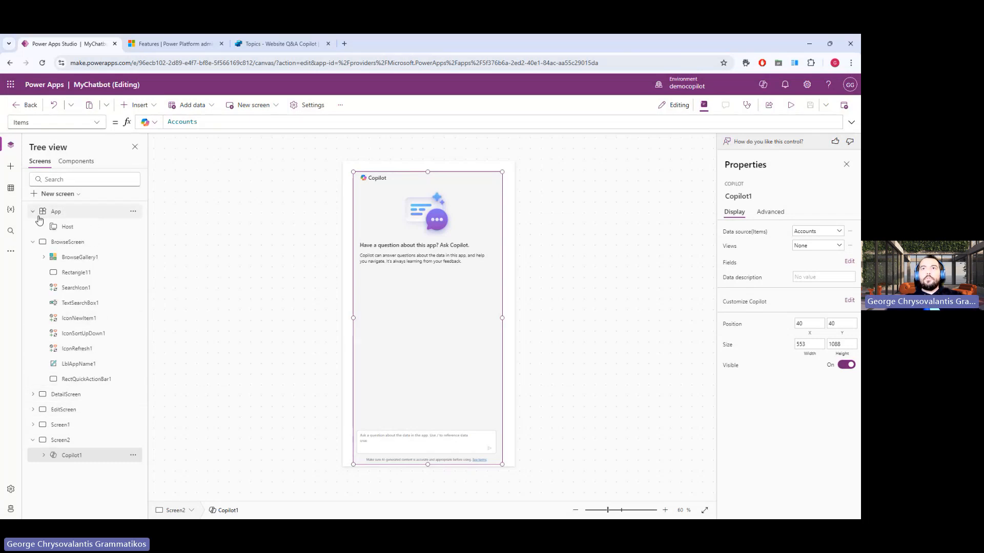
pyautogui.click(132, 212)
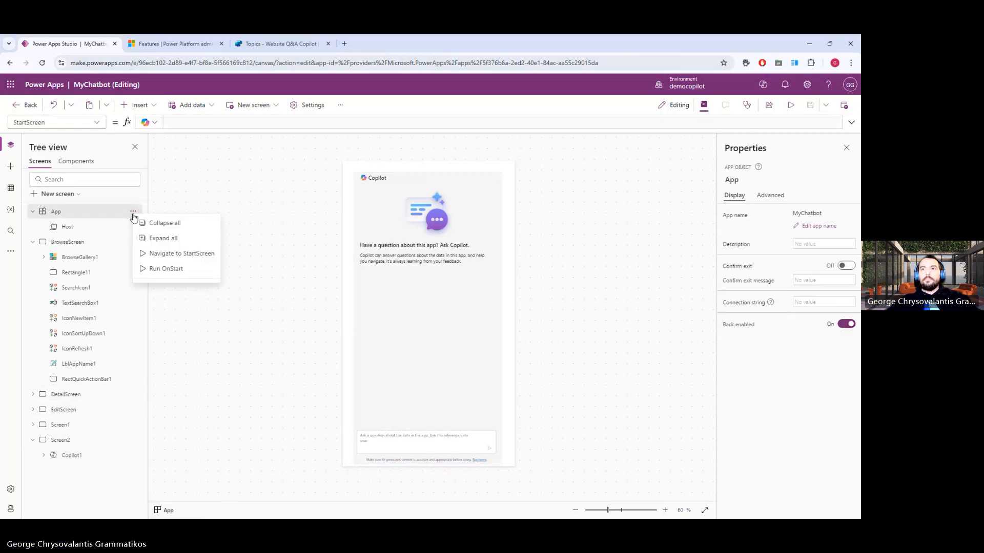
pyautogui.click(83, 227)
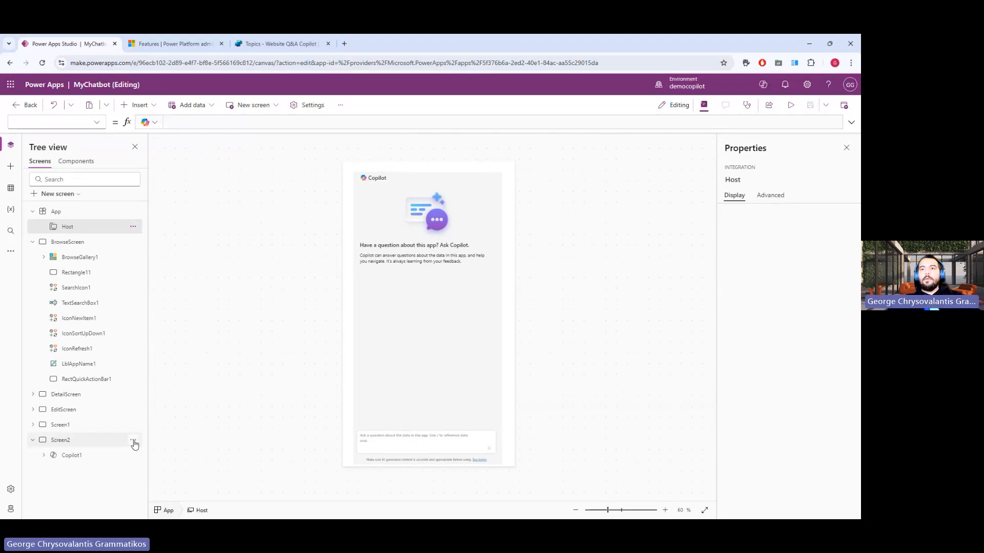
pyautogui.click(133, 440)
pyautogui.click(166, 430)
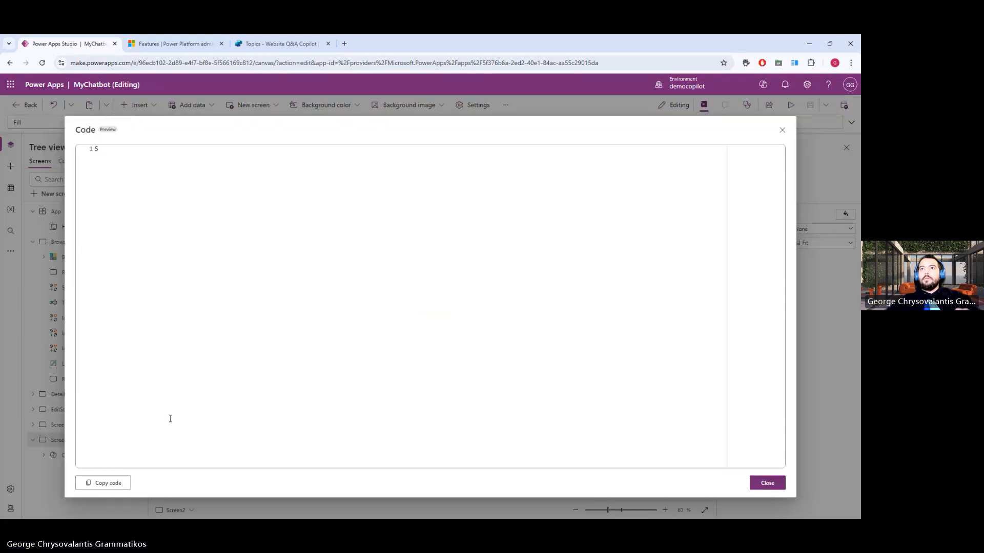
pyautogui.click(782, 131)
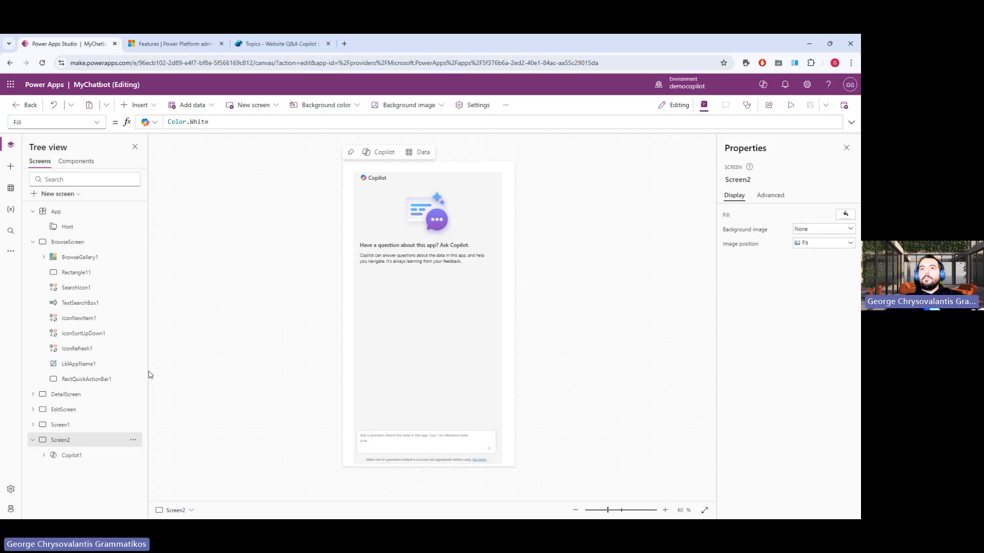
# - View the code of Screen1, examine the Chatbot control's properties and schema name, and close the code view
pyautogui.click(33, 242)
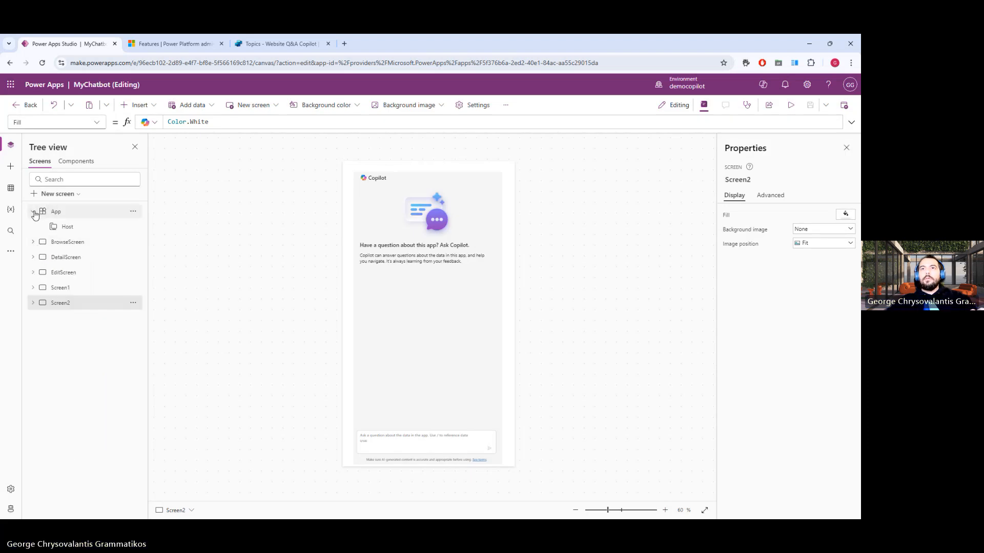
pyautogui.click(74, 287)
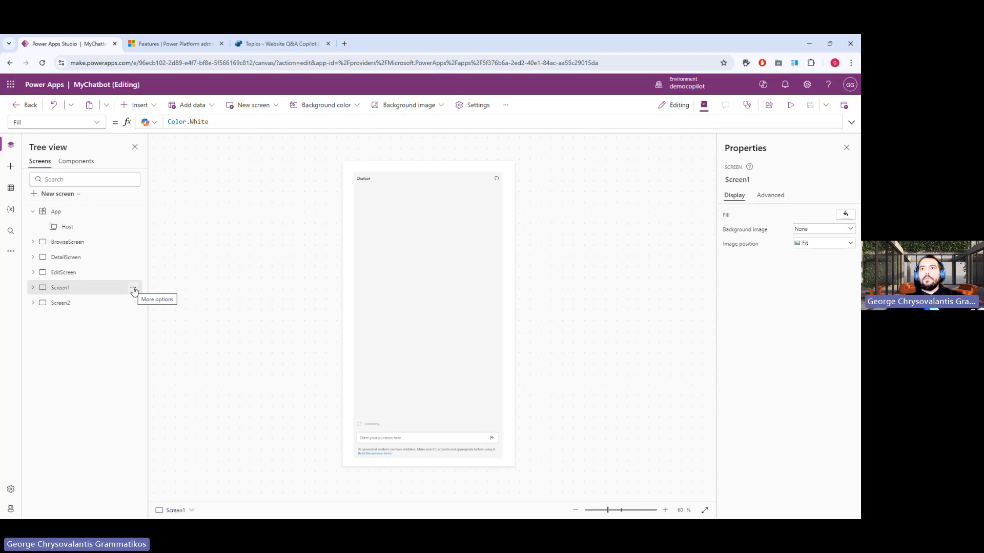
pyautogui.click(133, 289)
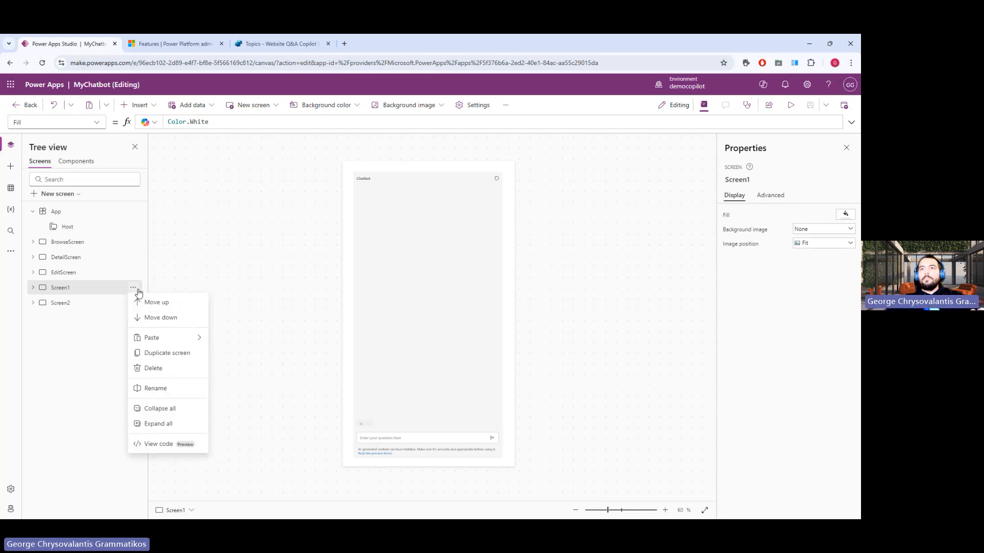
pyautogui.click(161, 443)
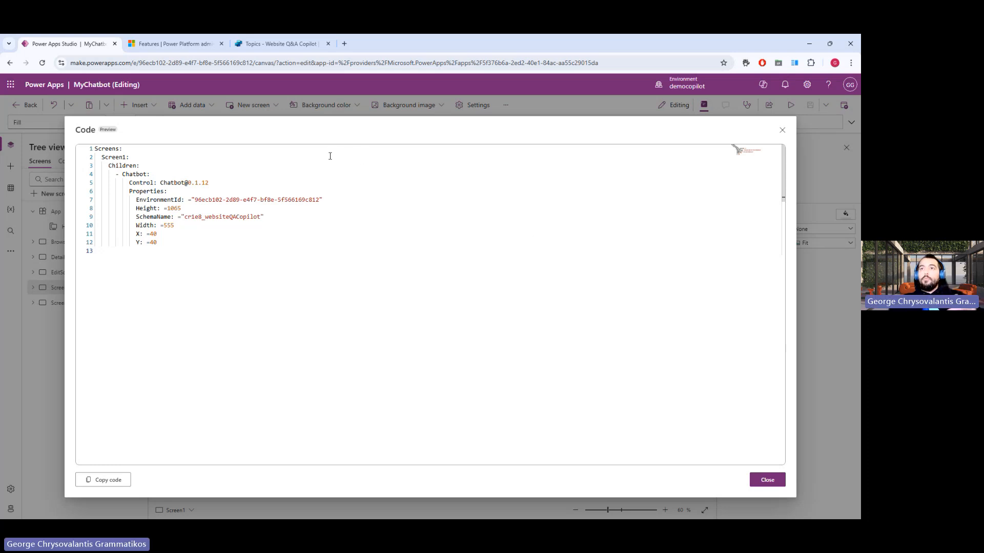
pyautogui.moveTo(166, 252); pyautogui.dragTo(76, 140)
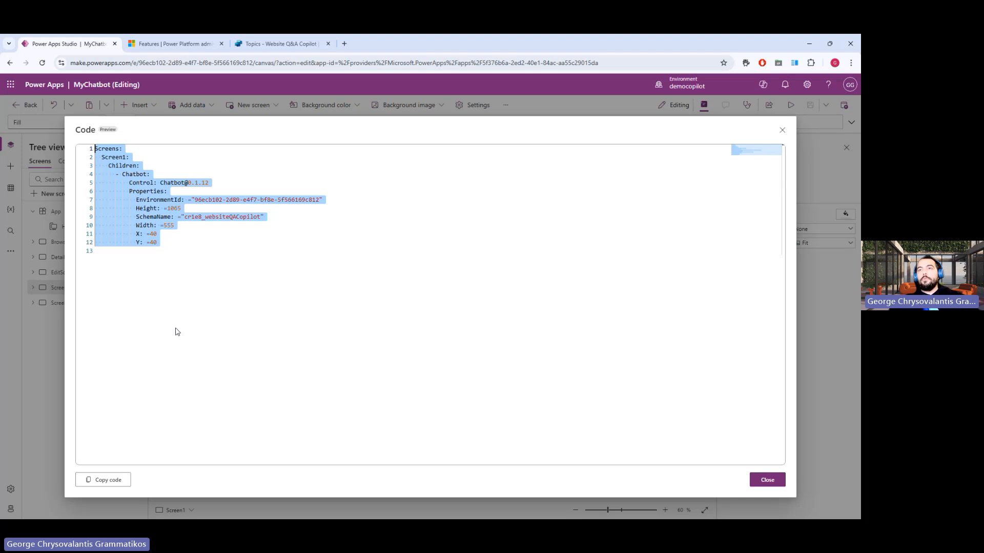
pyautogui.click(235, 237)
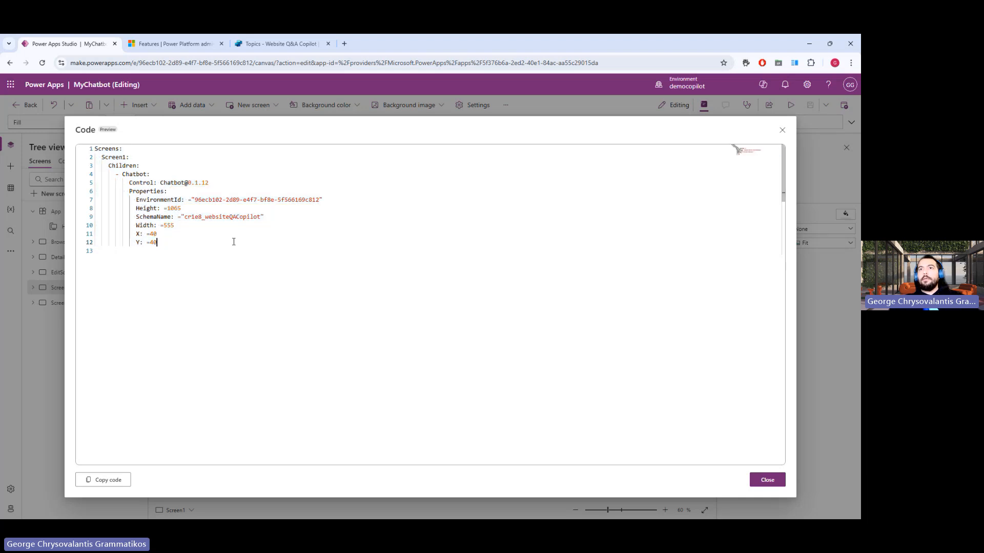
pyautogui.doubleClick(213, 217)
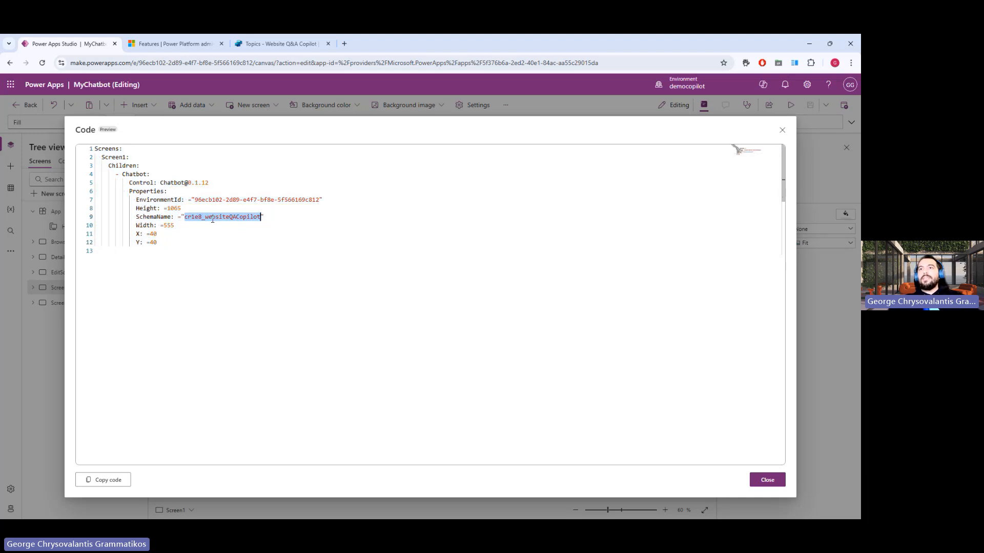
pyautogui.click(783, 134)
# - Compare the greeting in Screen1's Chatbot control with the agent's test chat in Copilot Studio, and return to Power Apps
pyautogui.moveTo(448, 355)
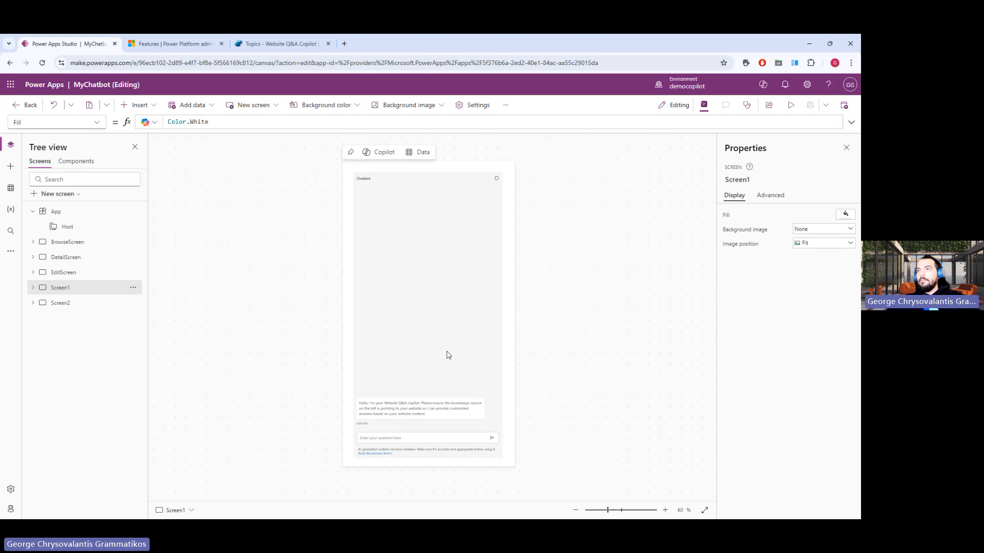
pyautogui.click(442, 315)
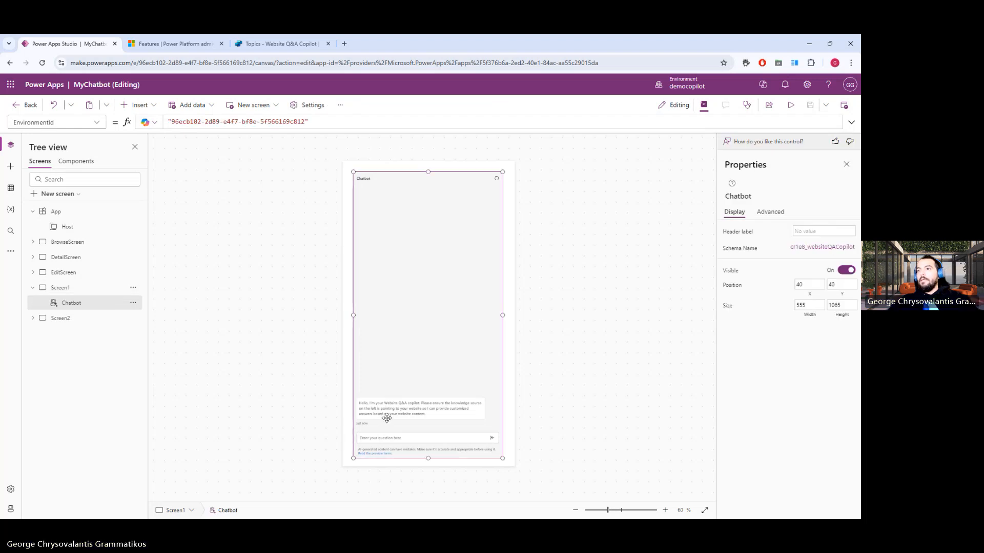
pyautogui.click(276, 45)
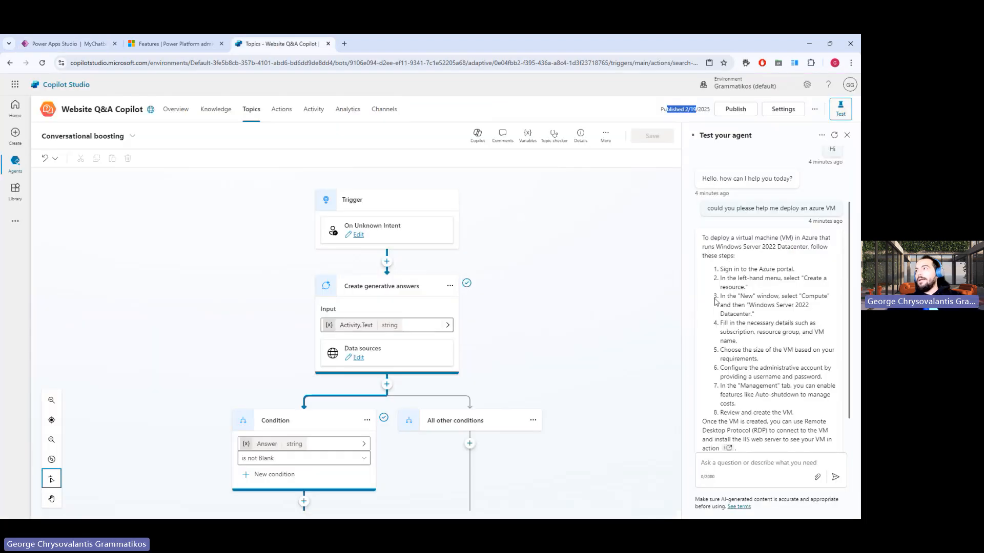
pyautogui.scroll(3, 715, 301)
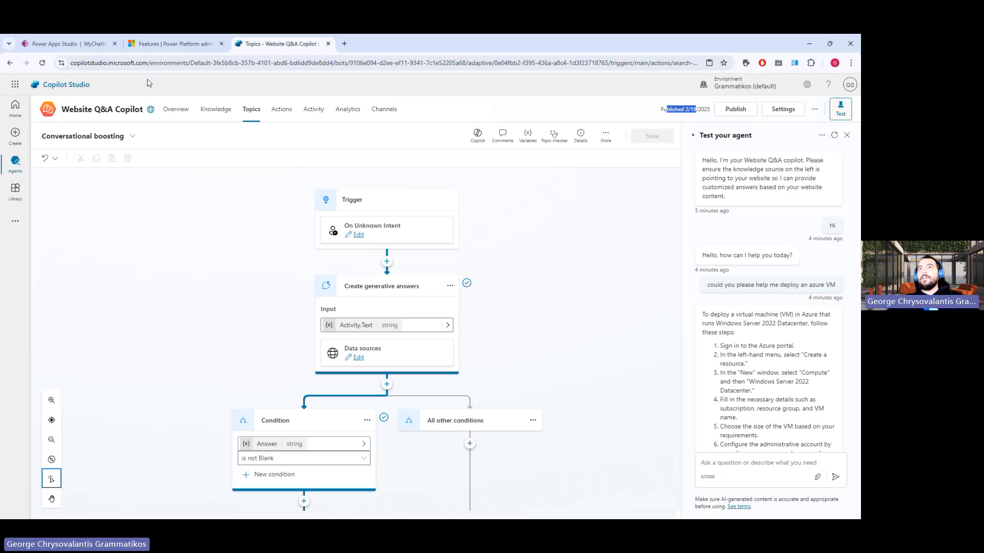
pyautogui.click(85, 47)
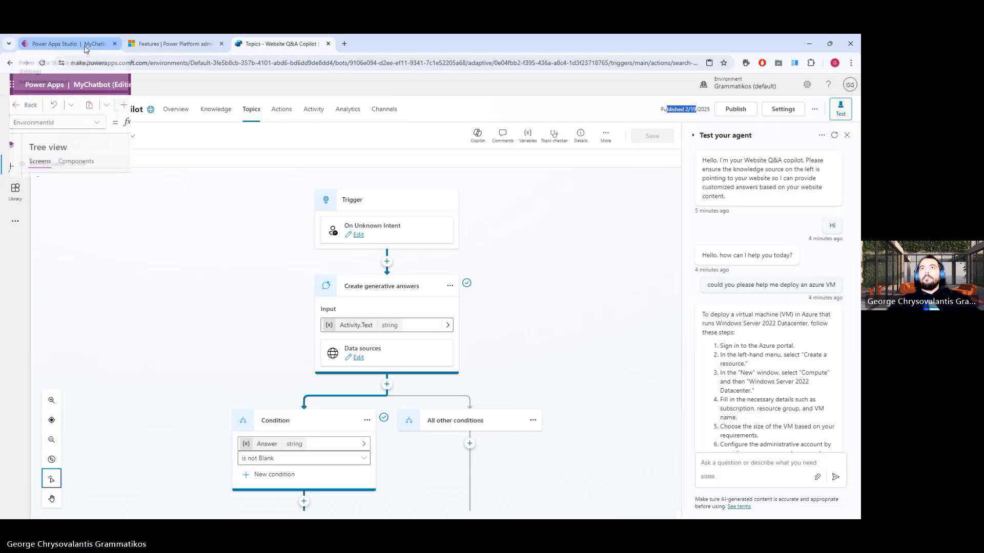
# - Preview the app from Screen1 and send the greeting "hi" to its chatbot
pyautogui.click(791, 106)
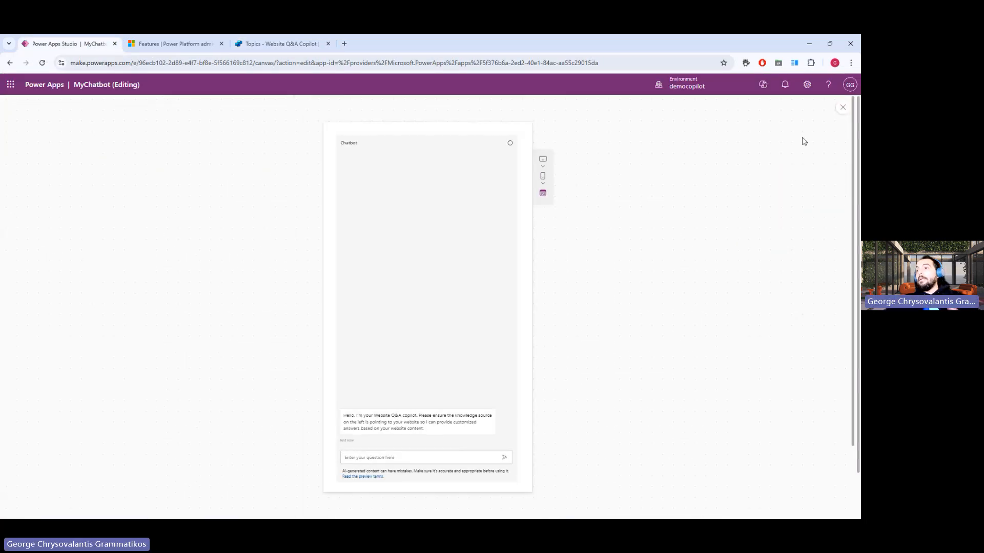
pyautogui.click(424, 462)
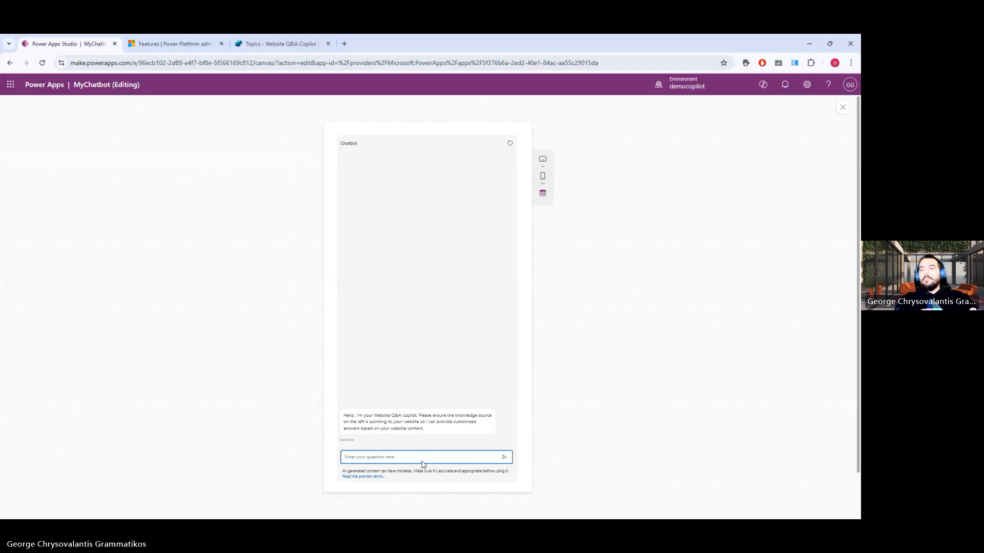
pyautogui.write('hi')
pyautogui.press('Return')
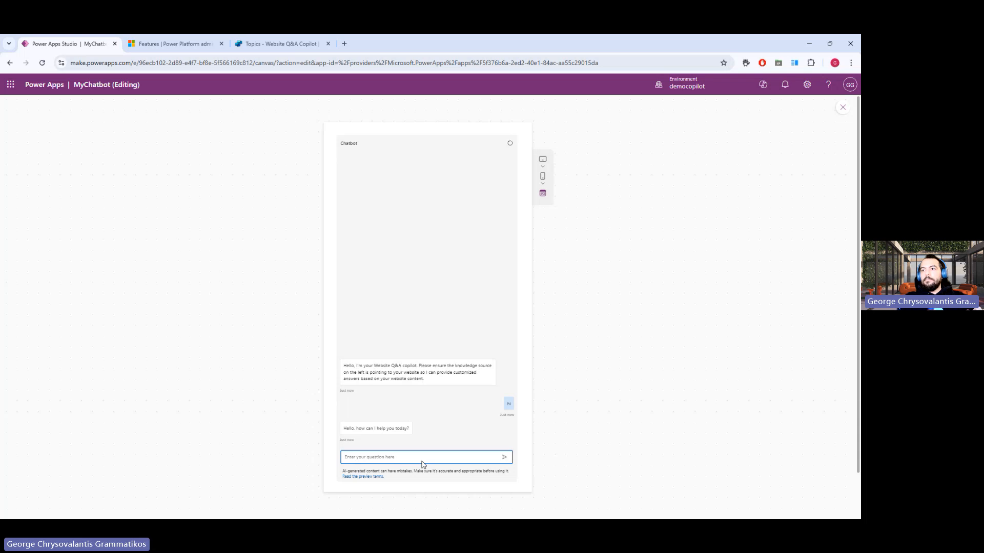
# - Ask the app's chatbot "What is cloudopszone.com"
pyautogui.write('What is cloud')
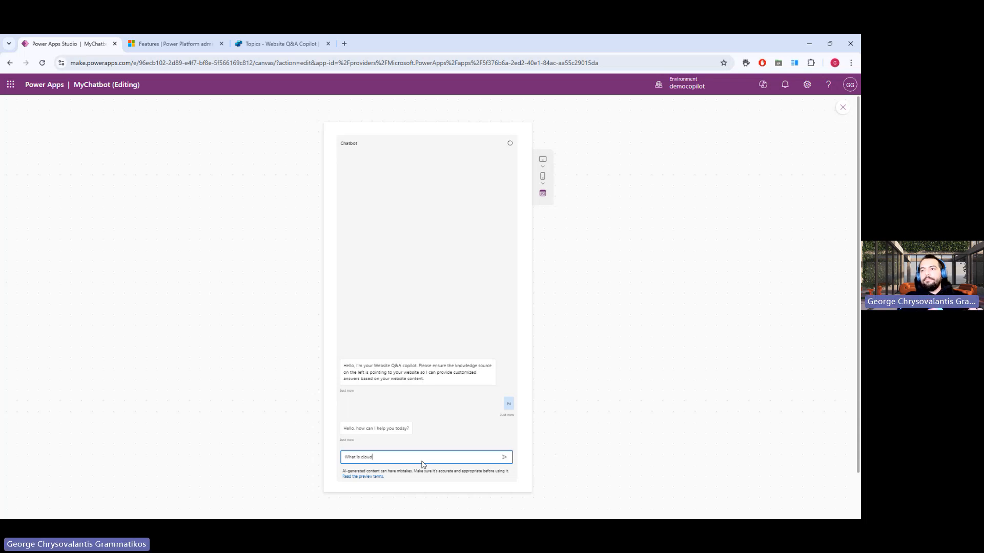
pyautogui.write('opszone.com')
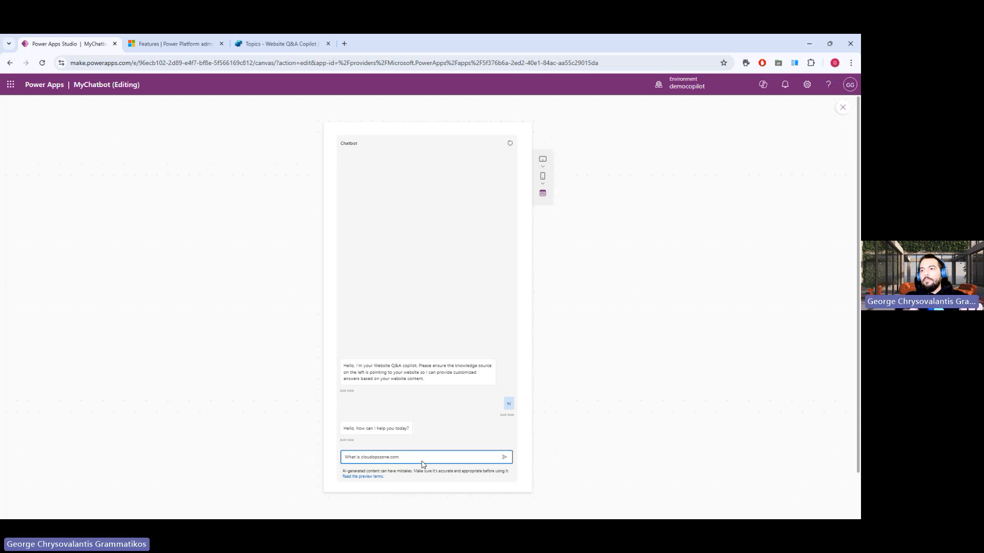
pyautogui.press('Return')
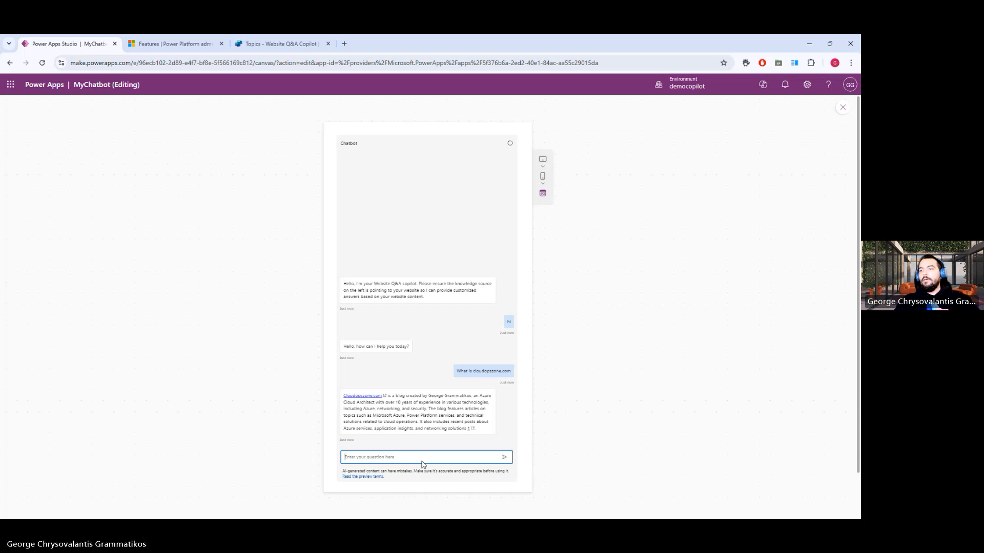
# - Copy the question "could you please help me deploy an azure VM" from the Copilot Studio test chat and send it to the Power Apps chatbot
pyautogui.write('Can')
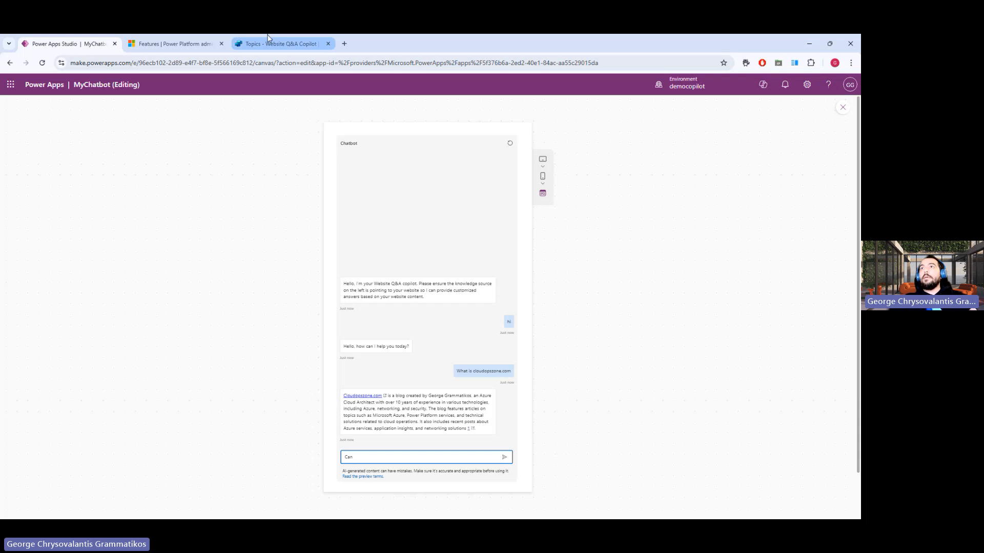
pyautogui.click(281, 44)
pyautogui.tripleClick(753, 286)
pyautogui.hotkey('ctrl', 'c')
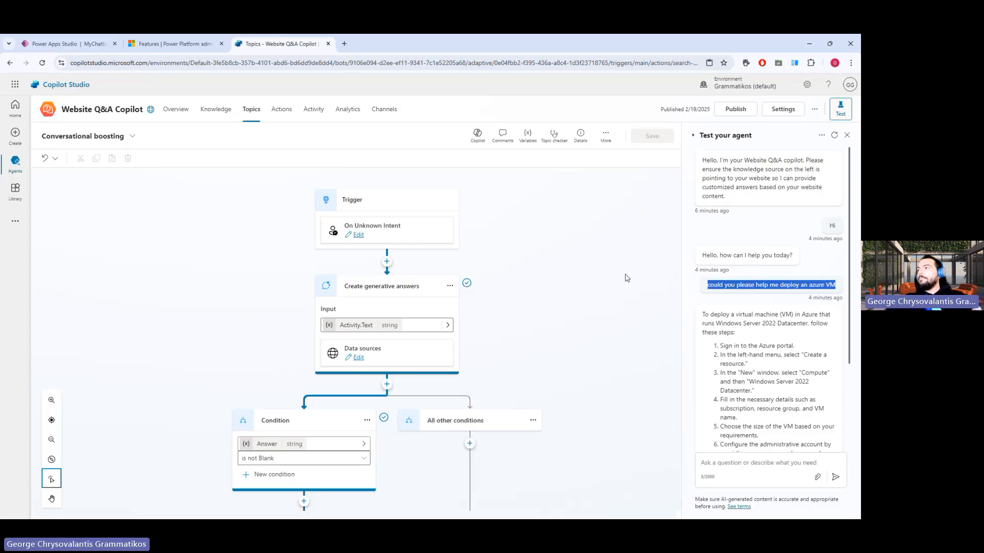
pyautogui.click(69, 44)
pyautogui.hotkey('ctrl', 'a')
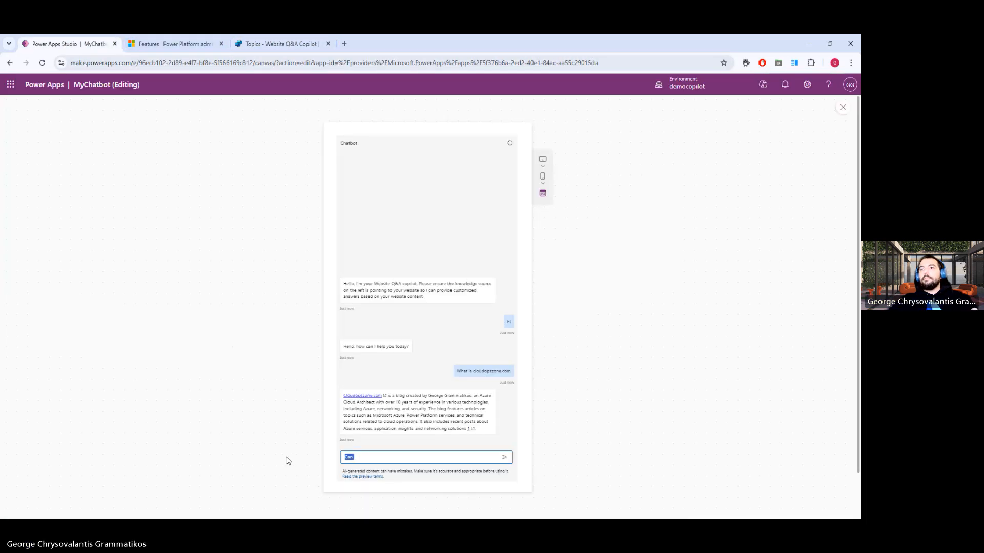
pyautogui.hotkey('ctrl', 'v')
pyautogui.press('Return')
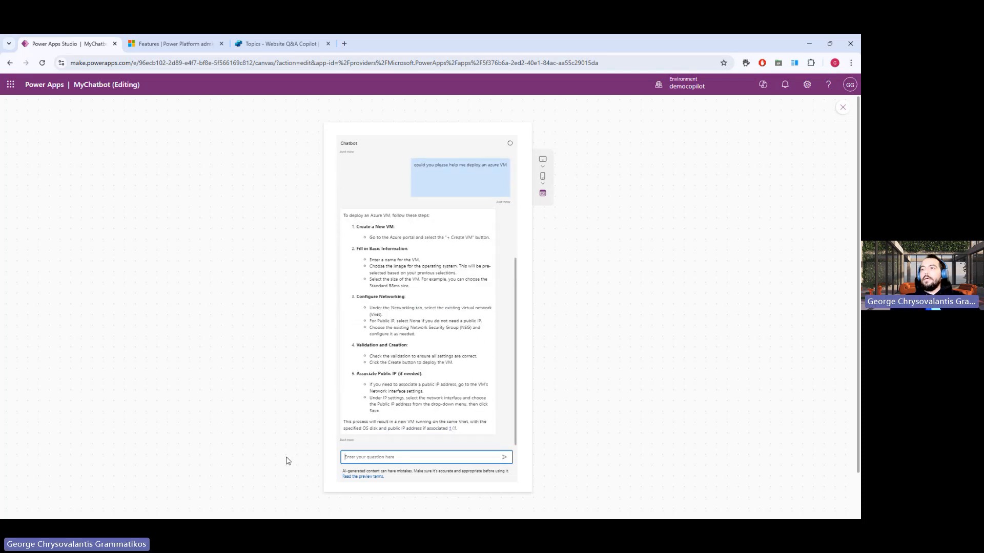
# - Examine the chatbot's Azure VM deployment answer and its source reference, comparing it with the agent's reply in the Copilot Studio test chat
pyautogui.scroll(1, 407, 329)
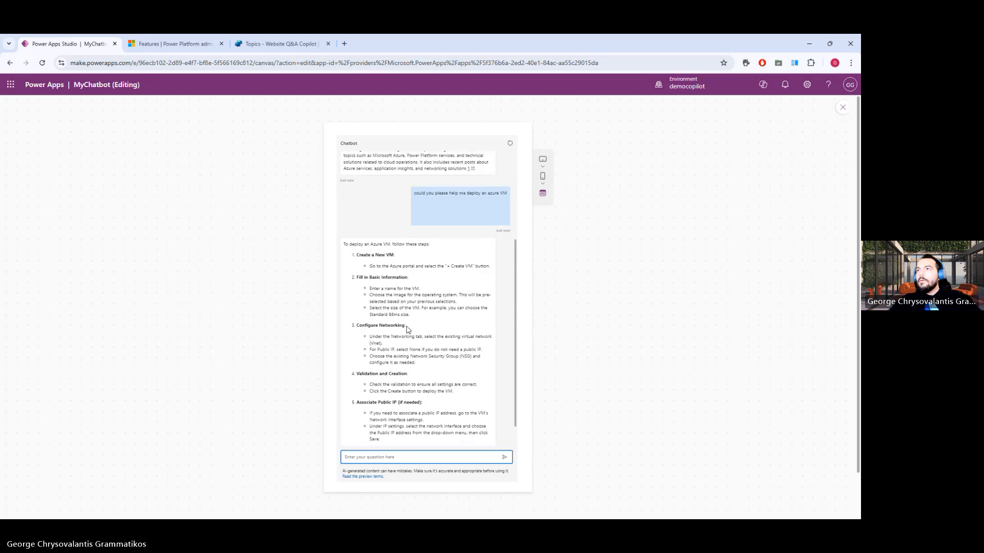
pyautogui.scroll(-1, 407, 328)
pyautogui.click(285, 43)
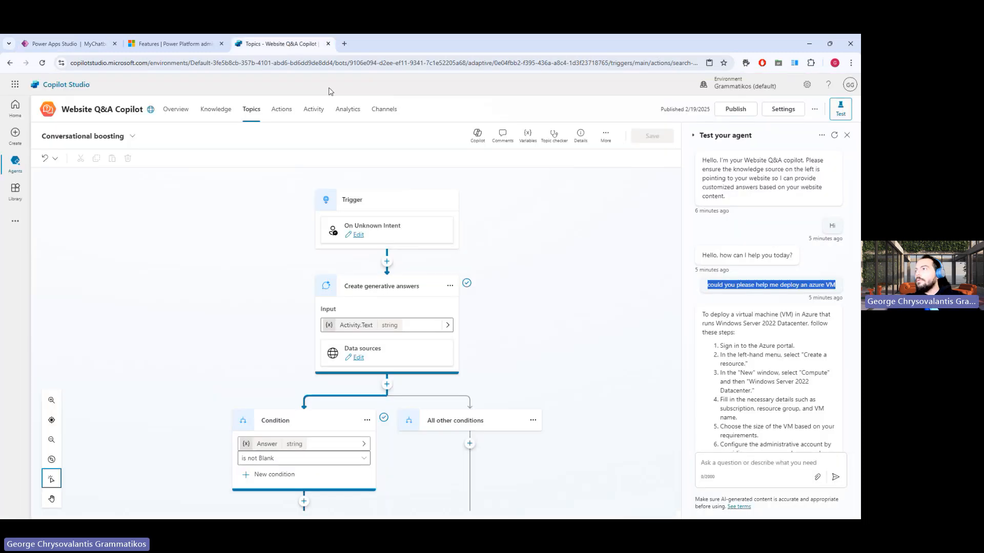
pyautogui.click(69, 43)
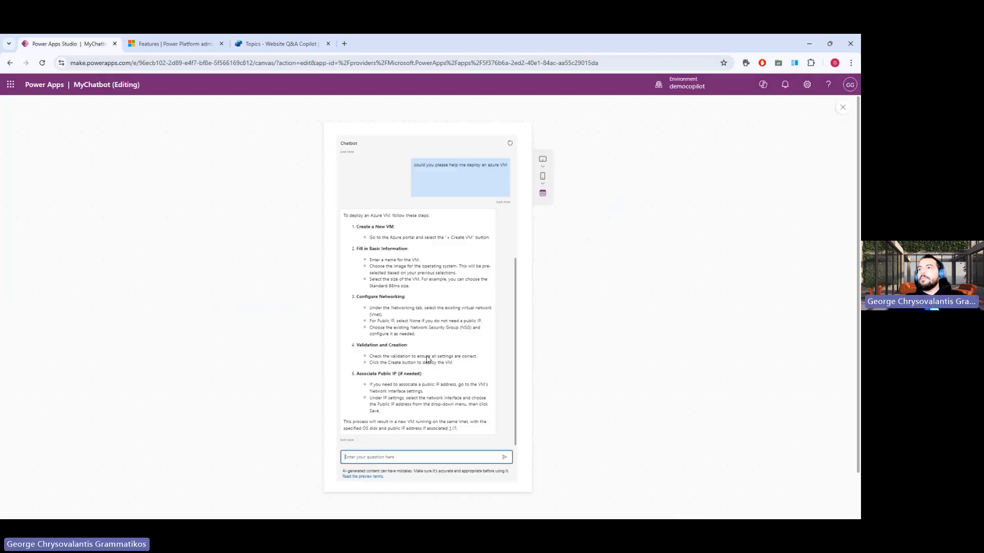
pyautogui.scroll(-1, 433, 354)
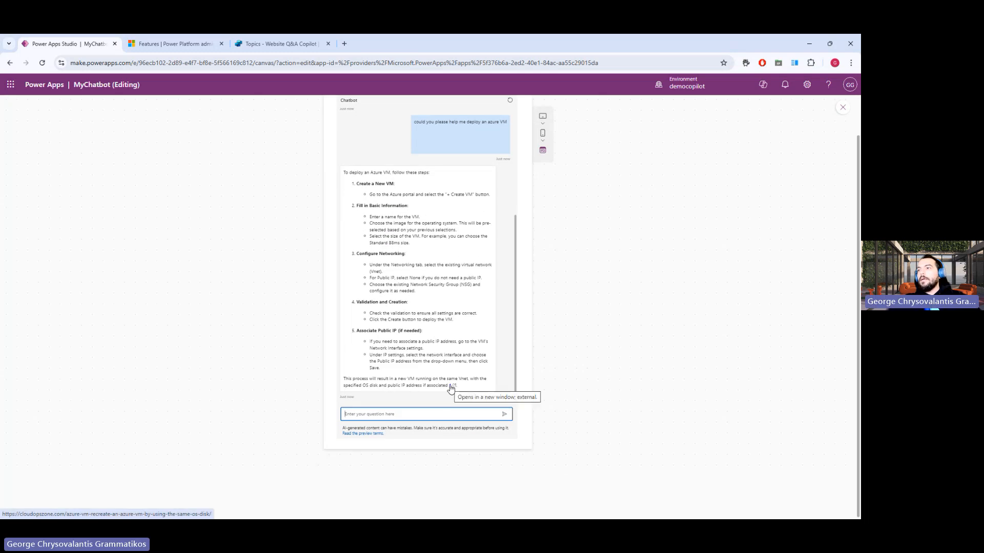
pyautogui.click(374, 197)
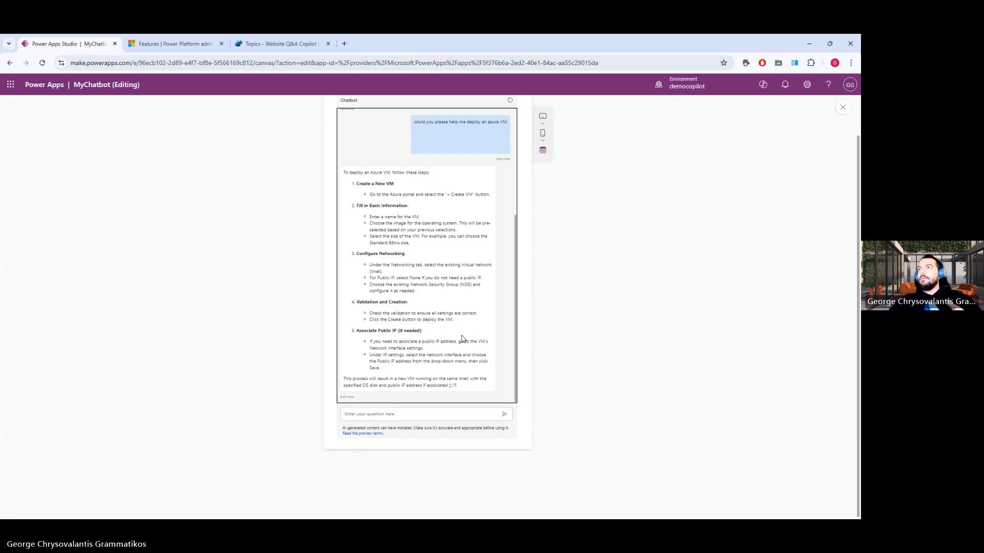
pyautogui.scroll(2, 458, 328)
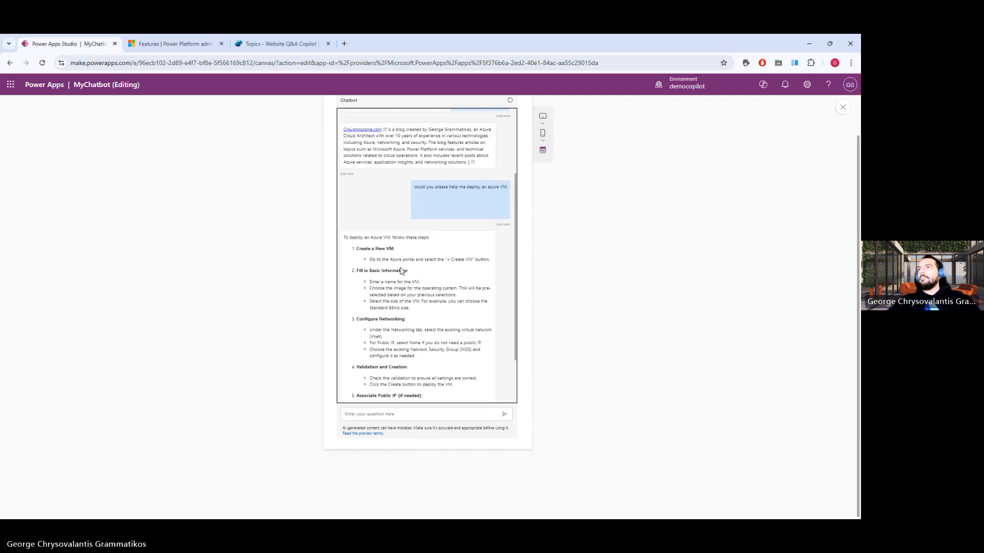
pyautogui.scroll(-2, 402, 272)
pyautogui.scroll(1, 666, 282)
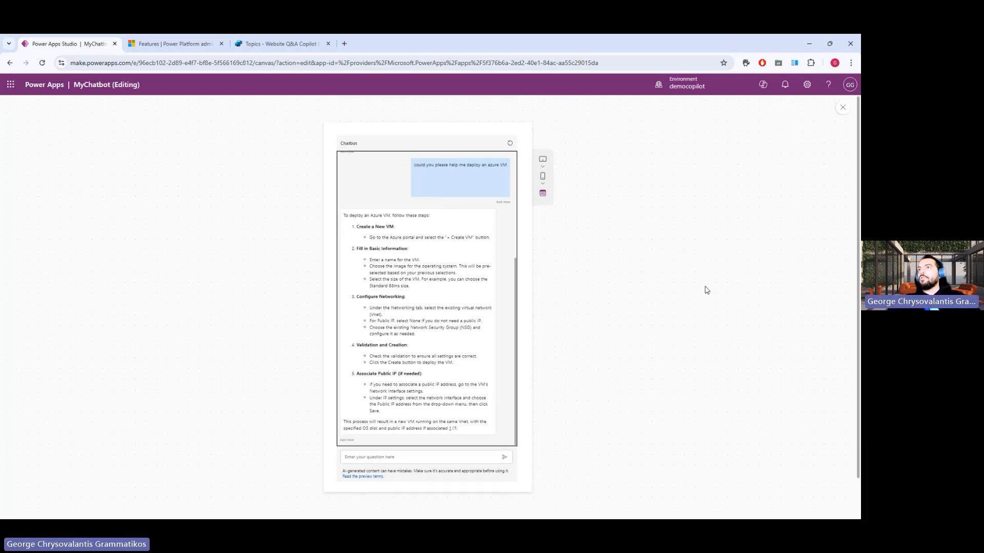
# - Close the app preview to return to Screen1 in the editor, and switch to the conference slide show
pyautogui.click(843, 108)
pyautogui.click(533, 335)
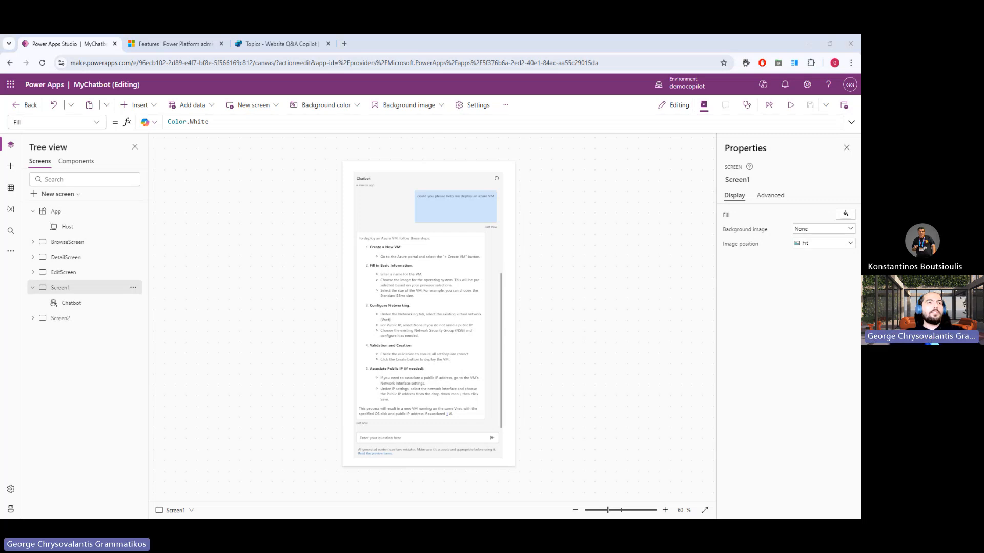
pyautogui.hotkey('alt', 'Tab')
pyautogui.press('Right')
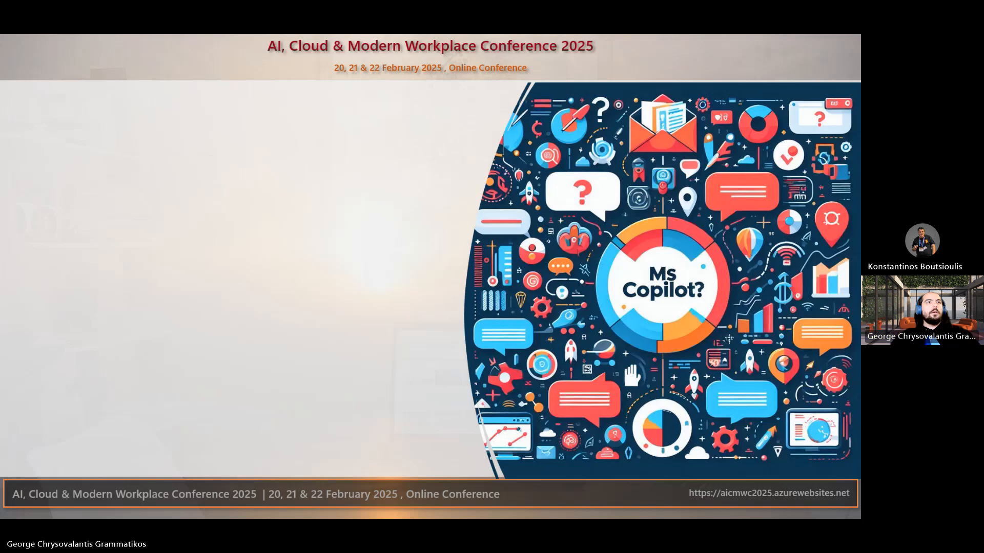